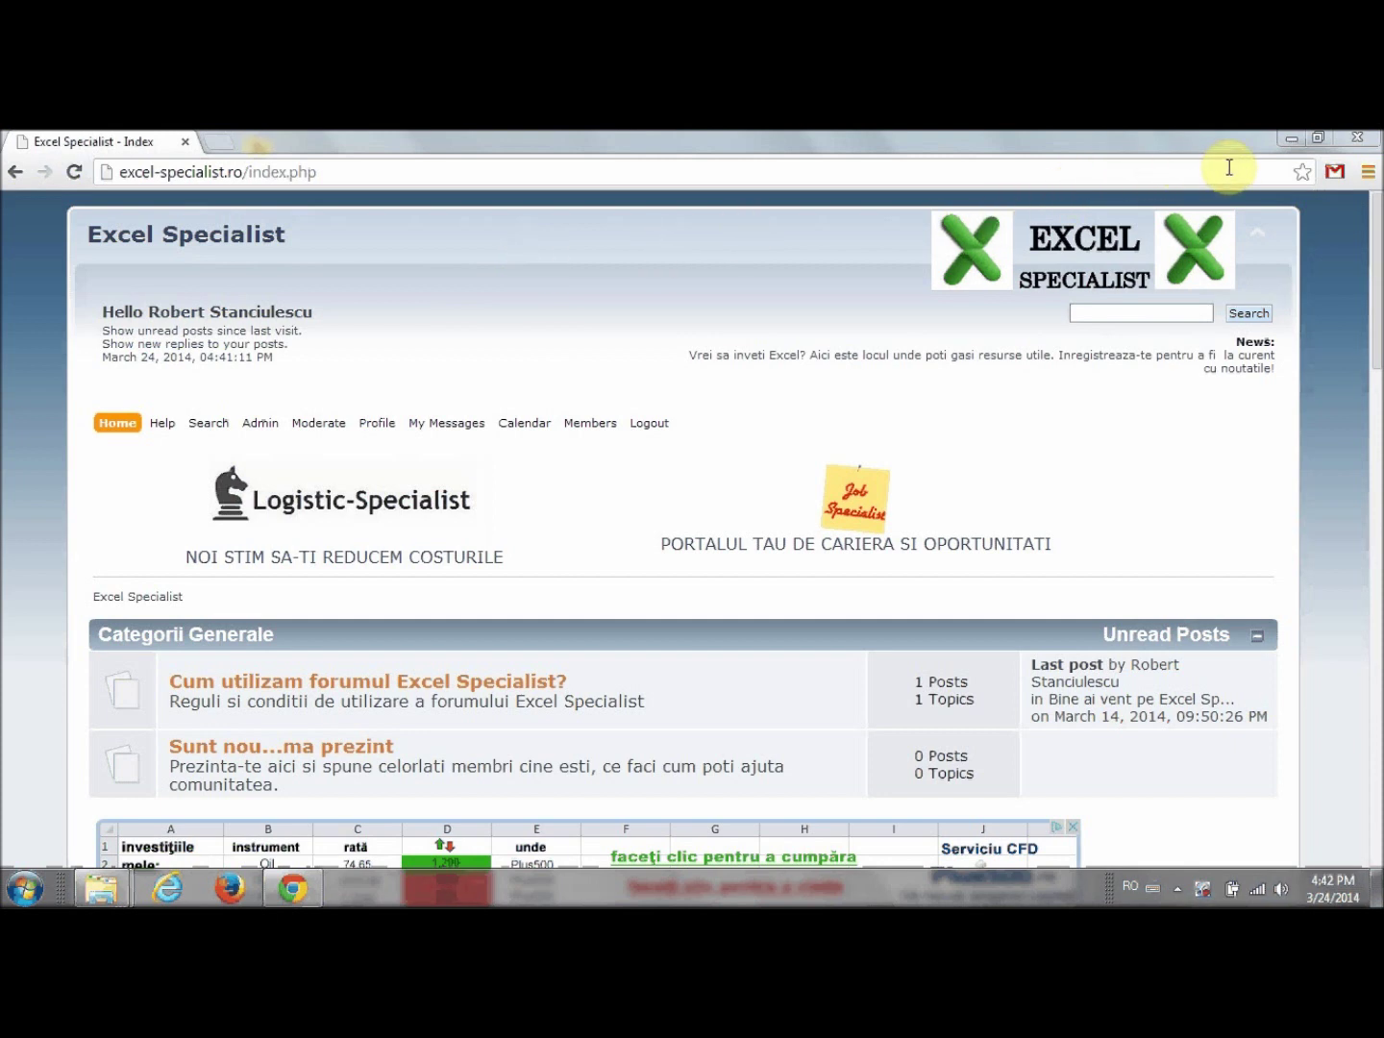
- Minimize the Chrome window showing the Excel Specialist forum to reveal the desktop
{"action": "left_click", "coordinate": [1291, 139]}
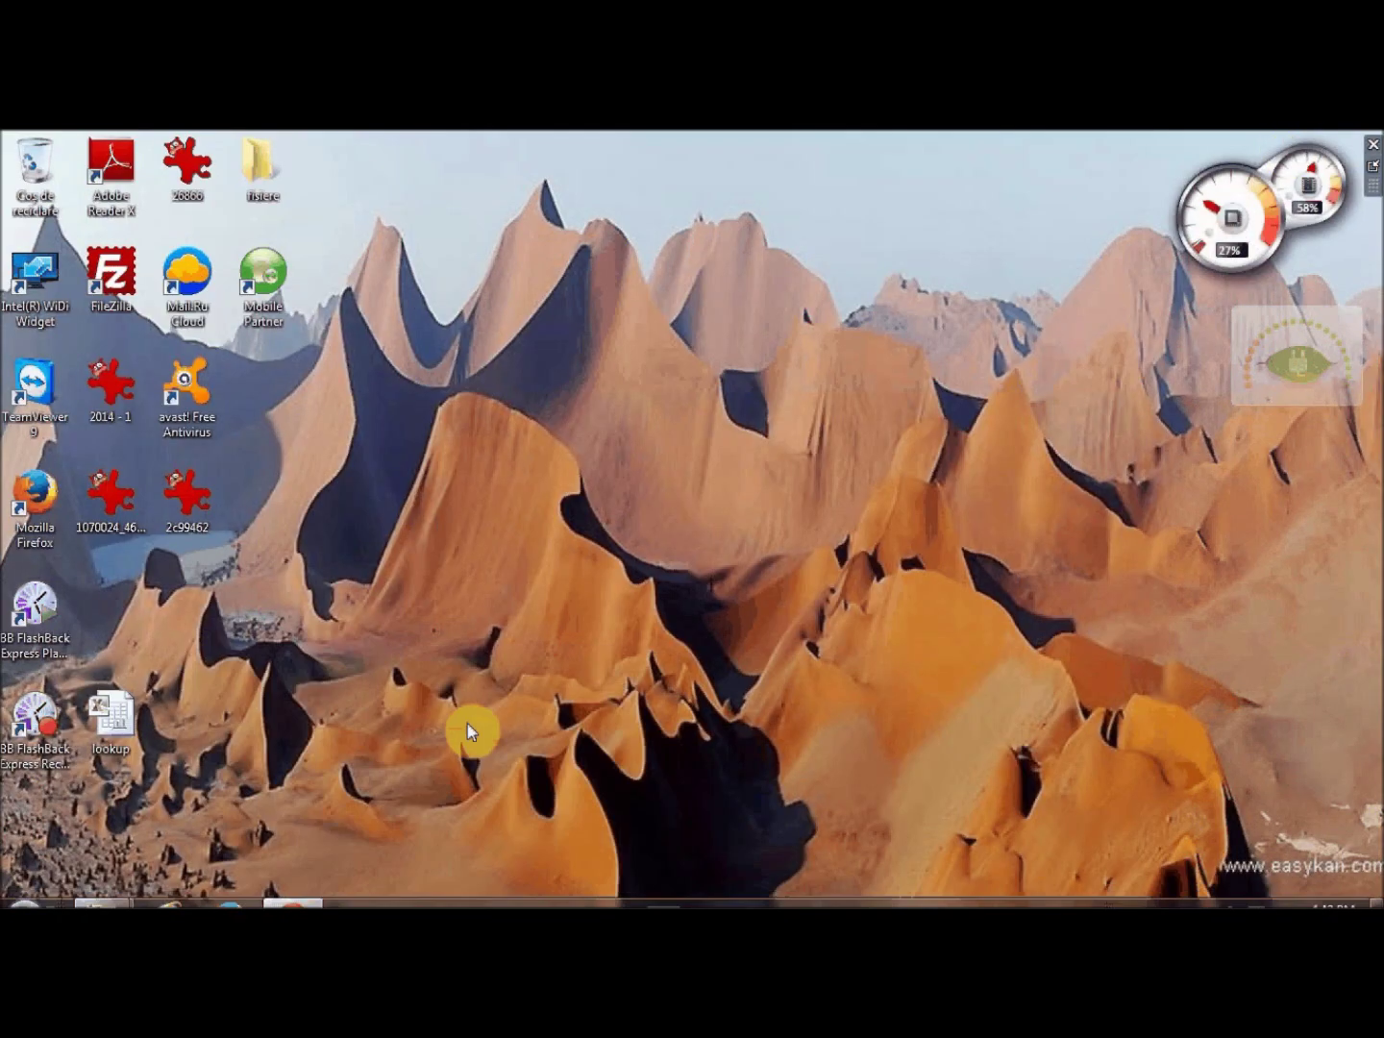
- Launch Microsoft Excel 2010 from the Start menu to get blank workbook Book1
{"action": "left_click", "coordinate": [25, 888]}
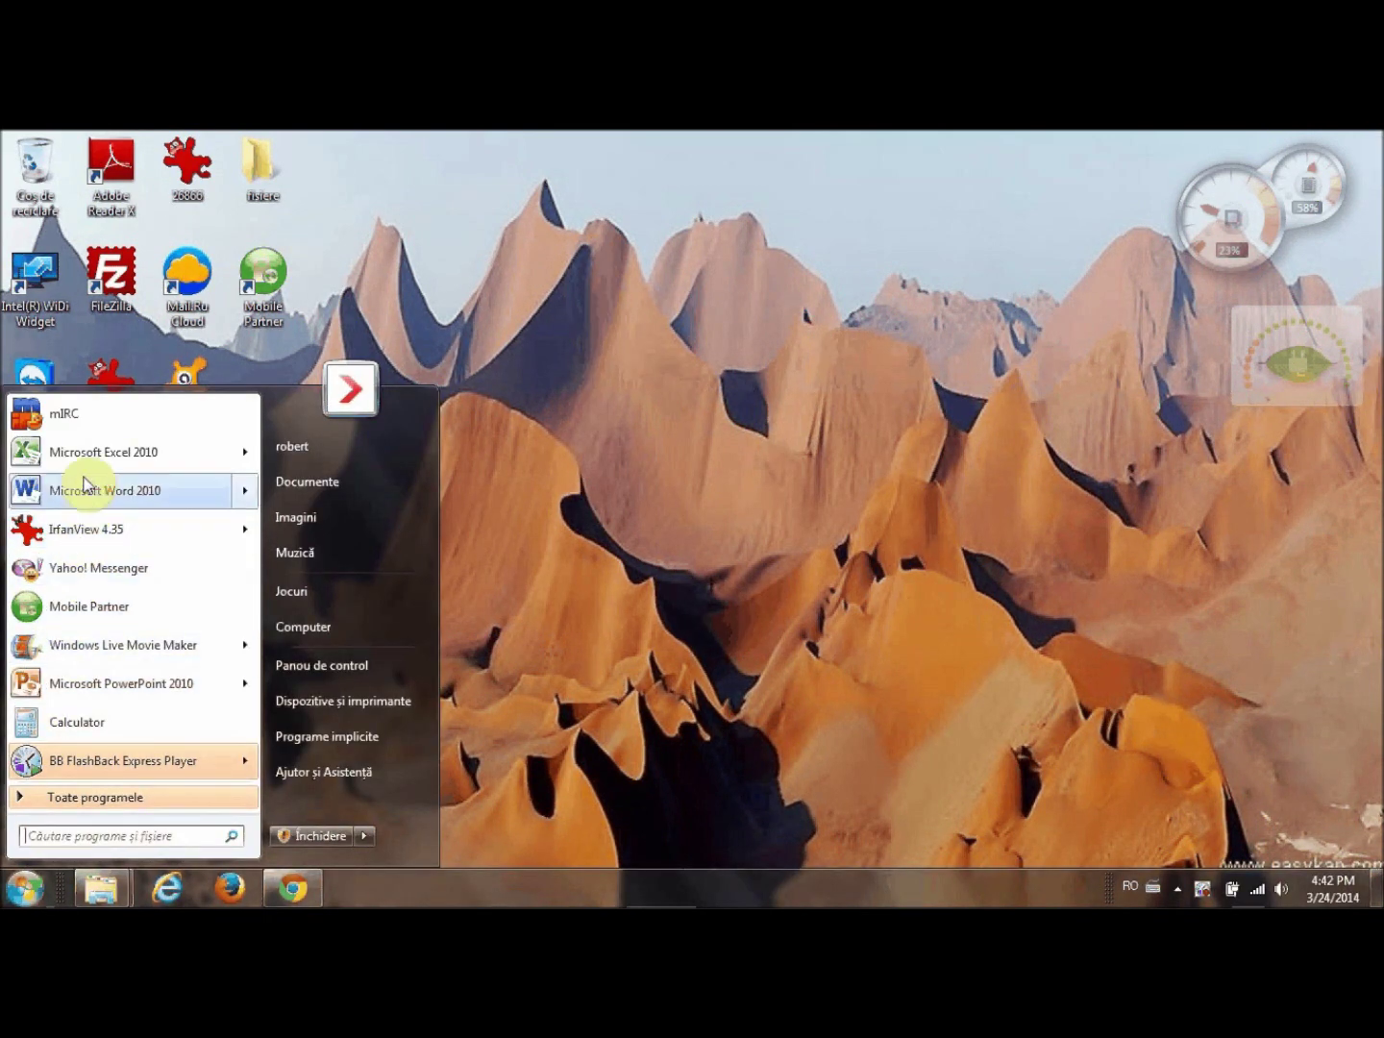
{"action": "left_click", "coordinate": [87, 452]}
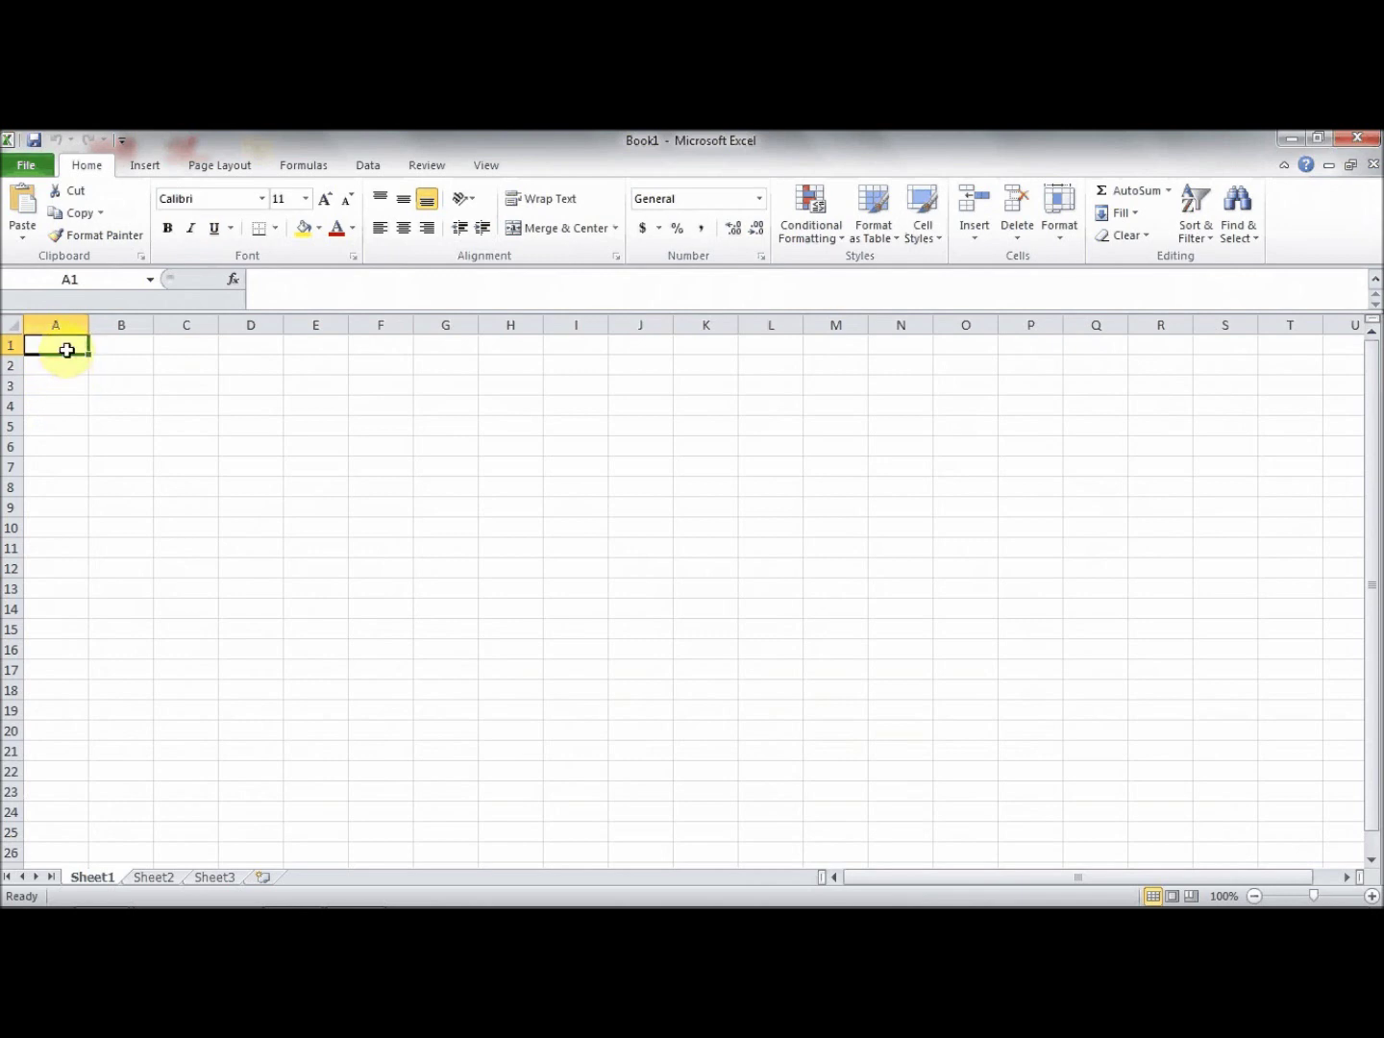
- Type the heading 'departament' into Sheet1 cell A1 and autofit column A to it
{"action": "left_click", "coordinate": [68, 342]}
{"action": "type", "text": "d"}
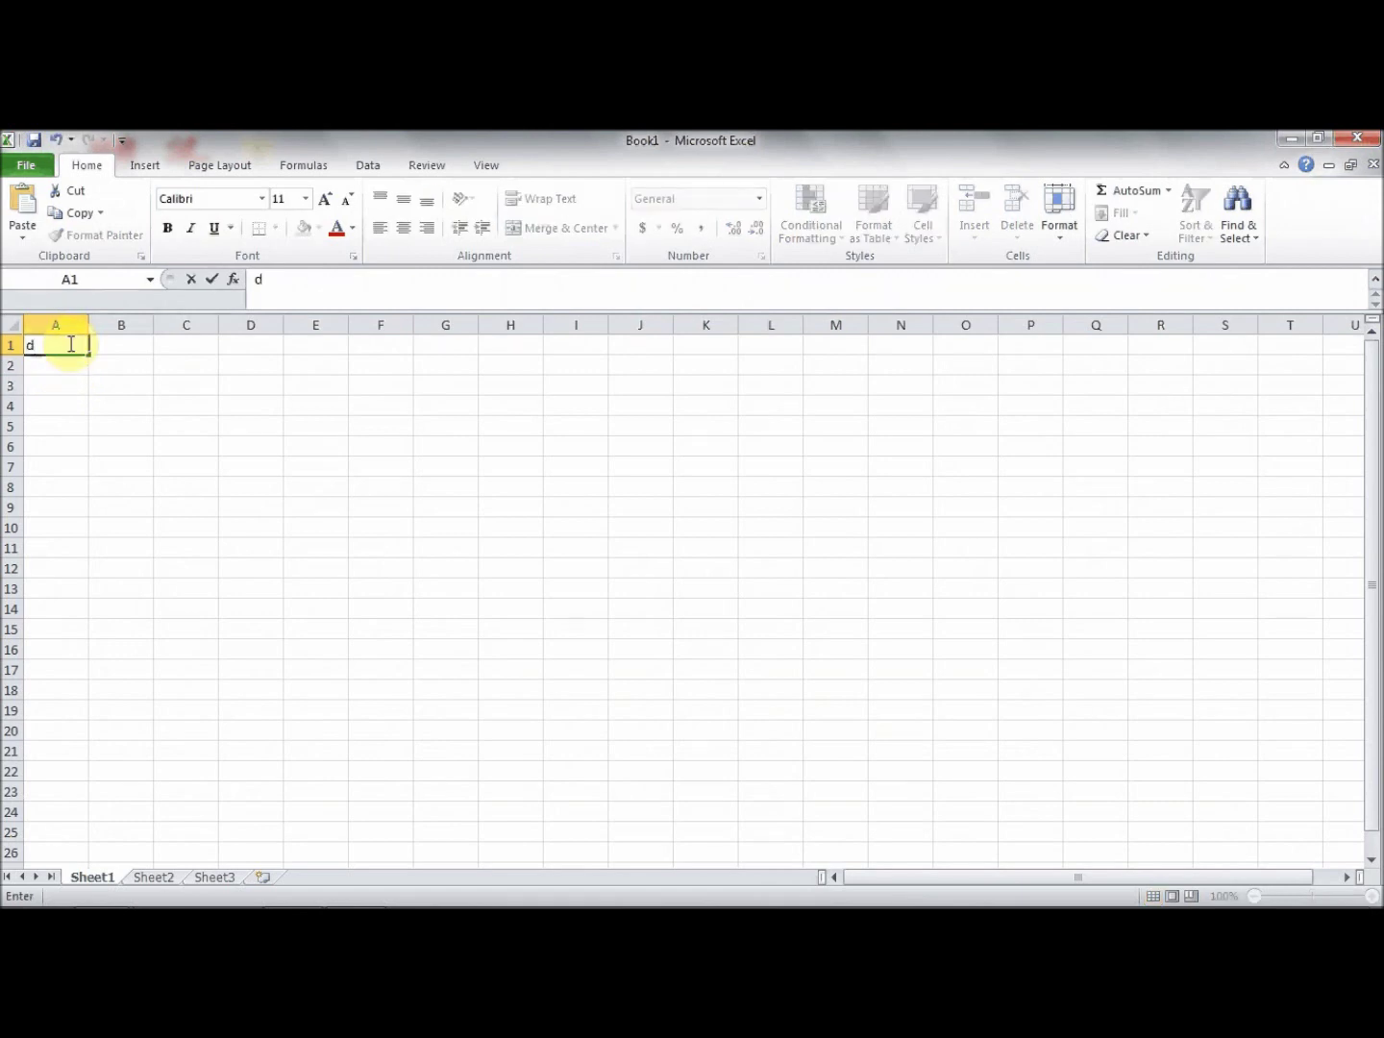
{"action": "type", "text": "ap"}
{"action": "key", "text": "BackSpace"}
{"action": "type", "text": "pa"}
{"action": "key", "text": "BackSpace"}
{"action": "key", "text": "BackSpace"}
{"action": "key", "text": "BackSpace"}
{"action": "type", "text": "epartamnet"}
{"action": "key", "text": "BackSpace"}
{"action": "key", "text": "BackSpace"}
{"action": "key", "text": "BackSpace"}
{"action": "key", "text": "BackSpace"}
{"action": "key", "text": "BackSpace"}
{"action": "type", "text": "ment"}
{"action": "key", "text": "Return"}
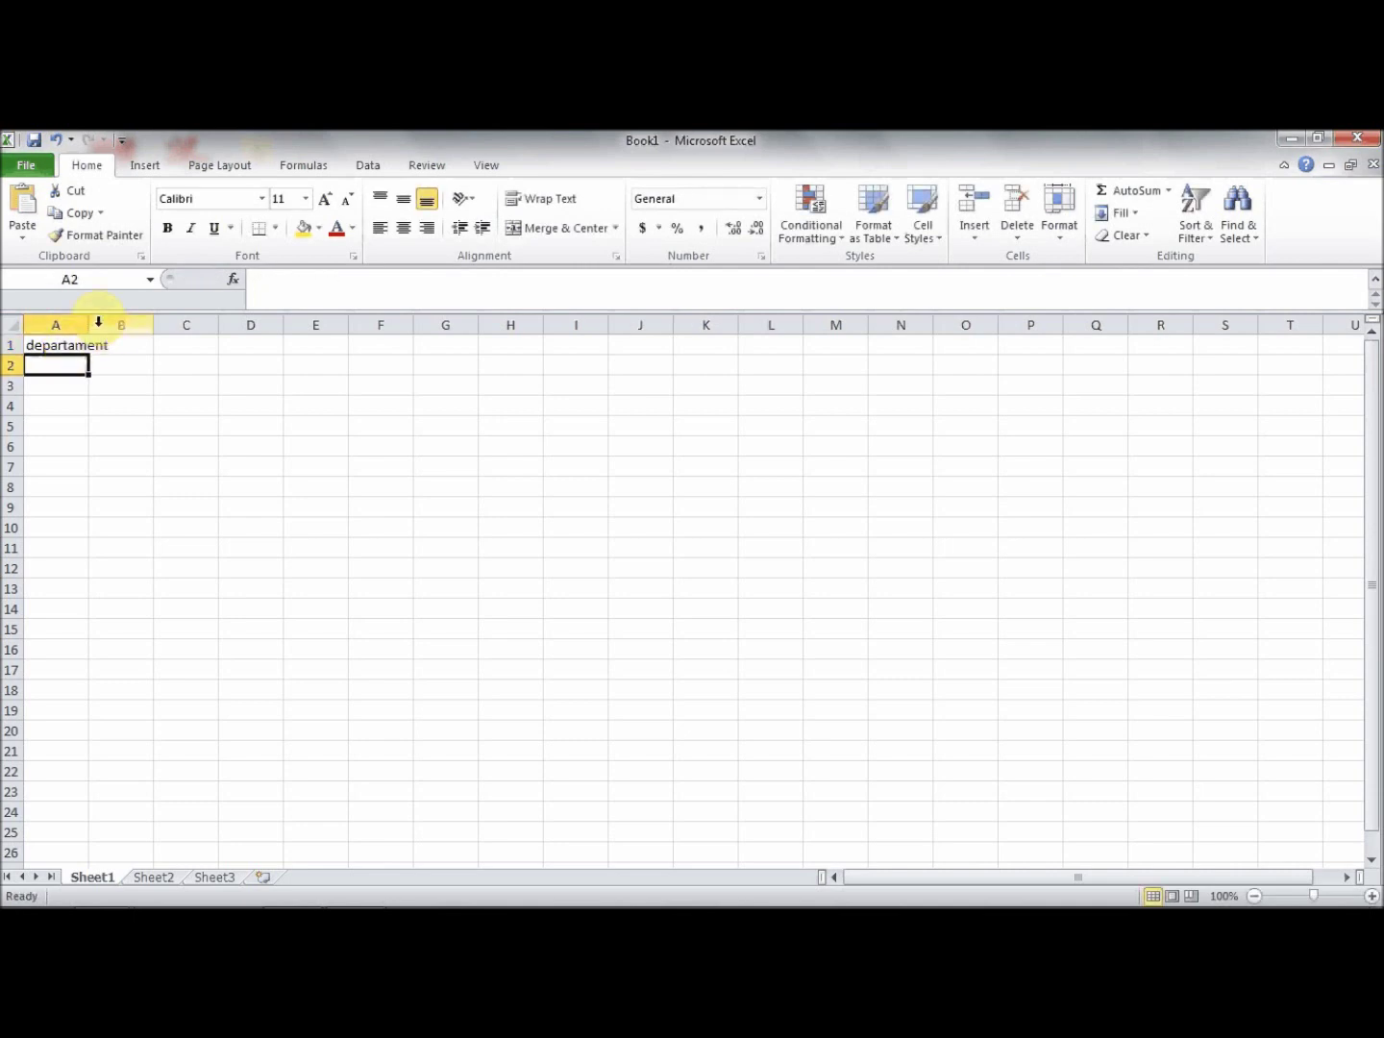
{"action": "double_click", "coordinate": [89, 324]}
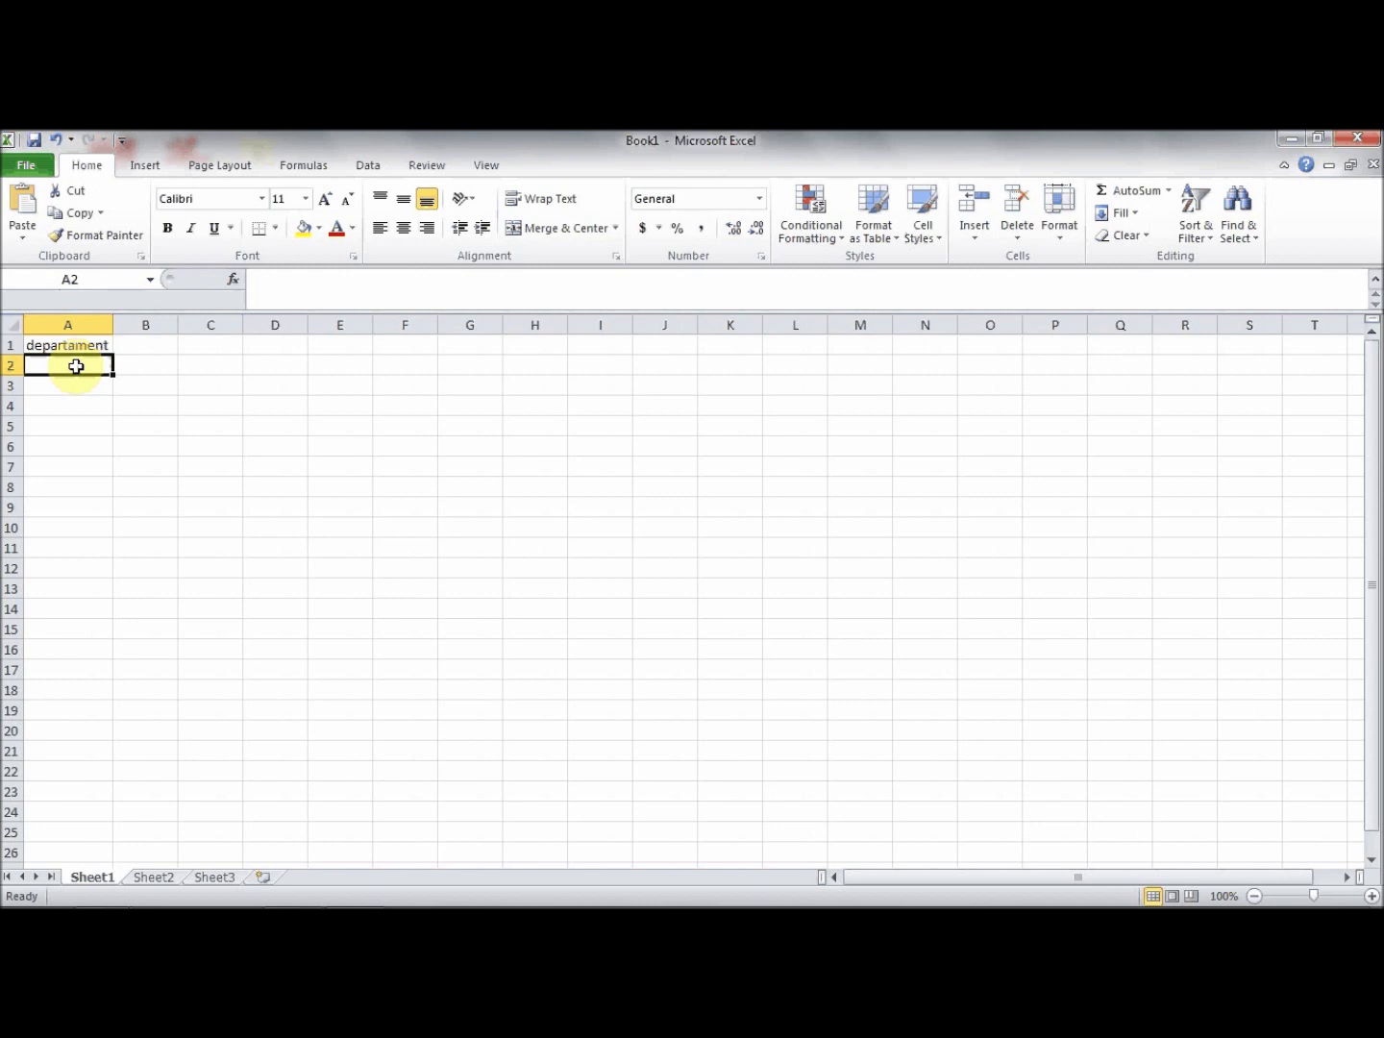
- On Sheet2, enter vanzari, logistica, contabilitate and achizitii in cells A1:A4
{"action": "left_click", "coordinate": [151, 876]}
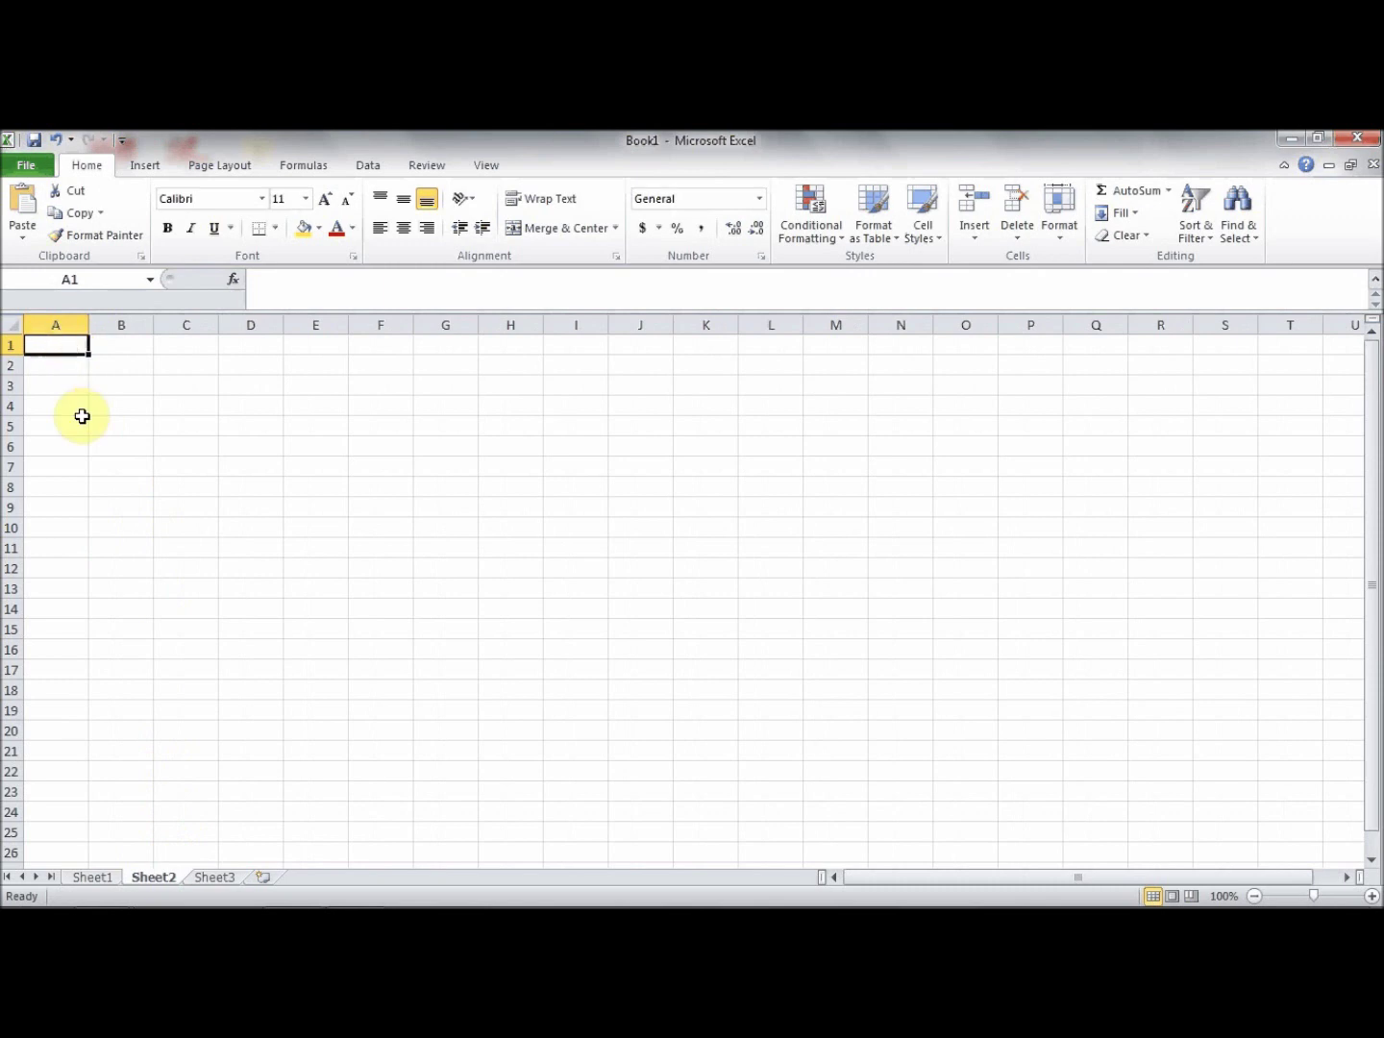
{"action": "type", "text": "vanzari"}
{"action": "key", "text": "Return"}
{"action": "type", "text": "logistica"}
{"action": "key", "text": "Return"}
{"action": "type", "text": "contabilitate"}
{"action": "key", "text": "Return"}
{"action": "type", "text": "achizitii"}
{"action": "key", "text": "Return"}
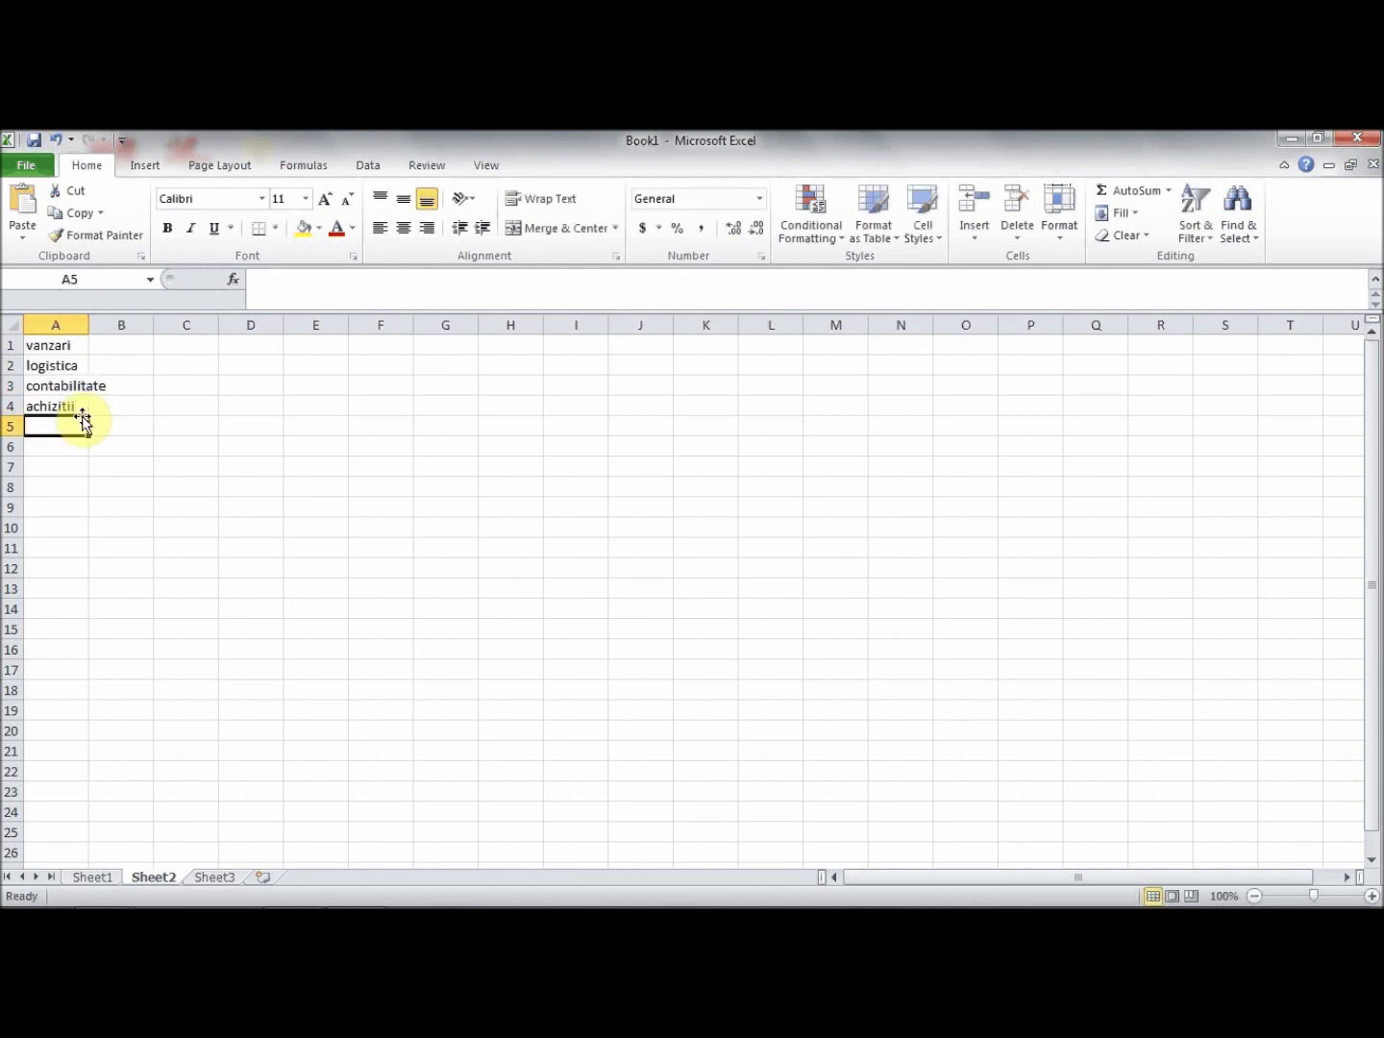
- Add administrativ in A5, widen column A, and return to Sheet1
{"action": "type", "text": "administrativ"}
{"action": "key", "text": "BackSpace"}
{"action": "type", "text": "v"}
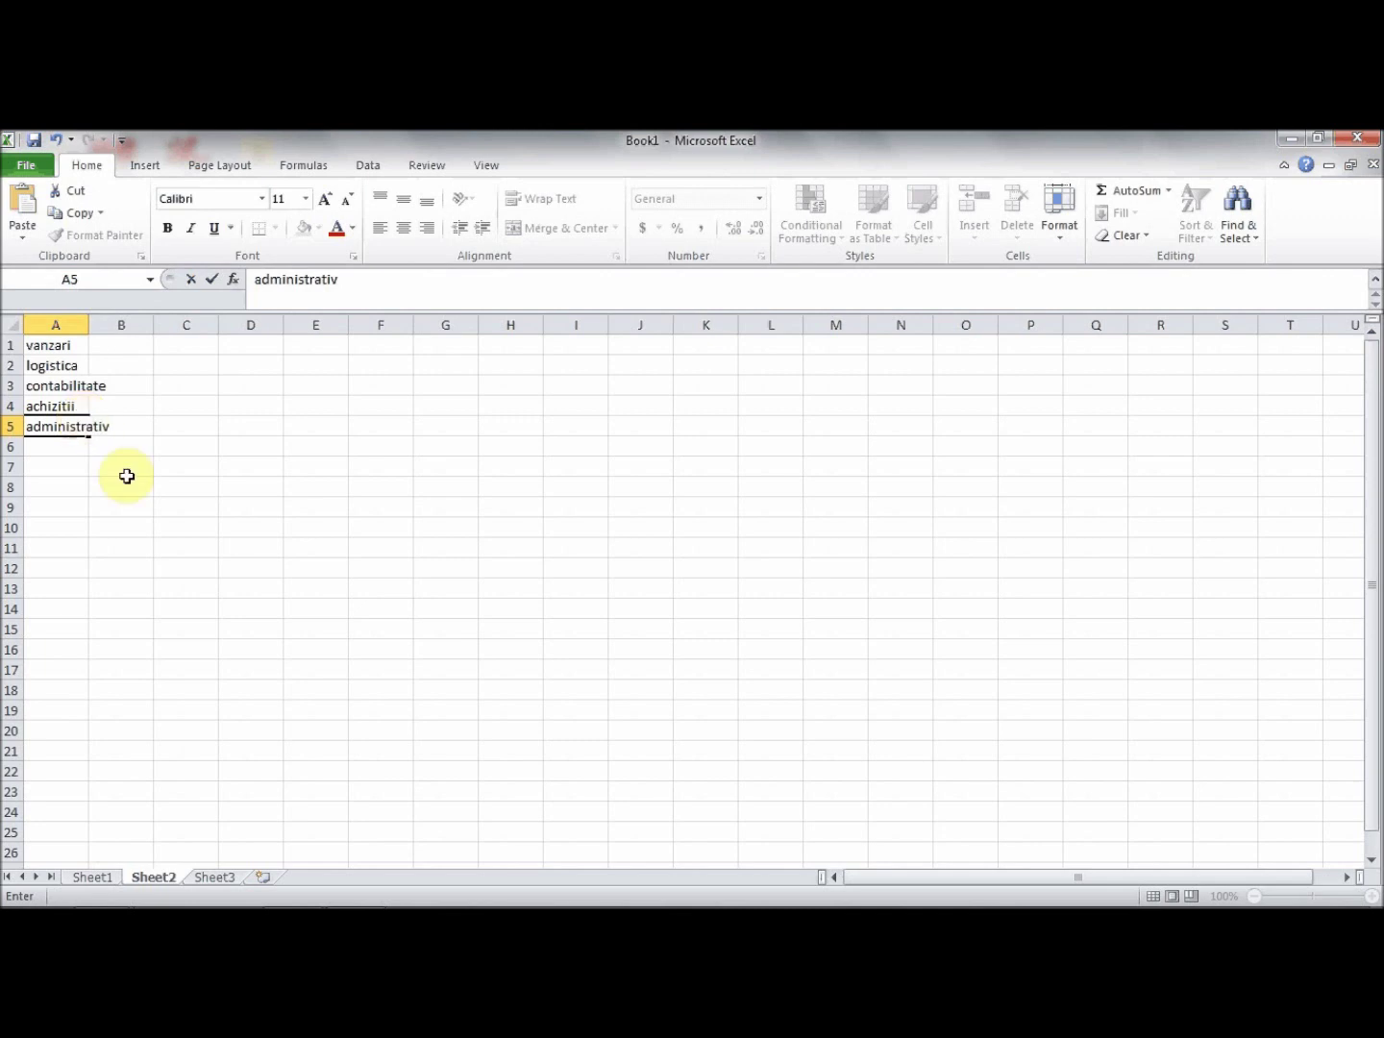
{"action": "left_click", "coordinate": [120, 486]}
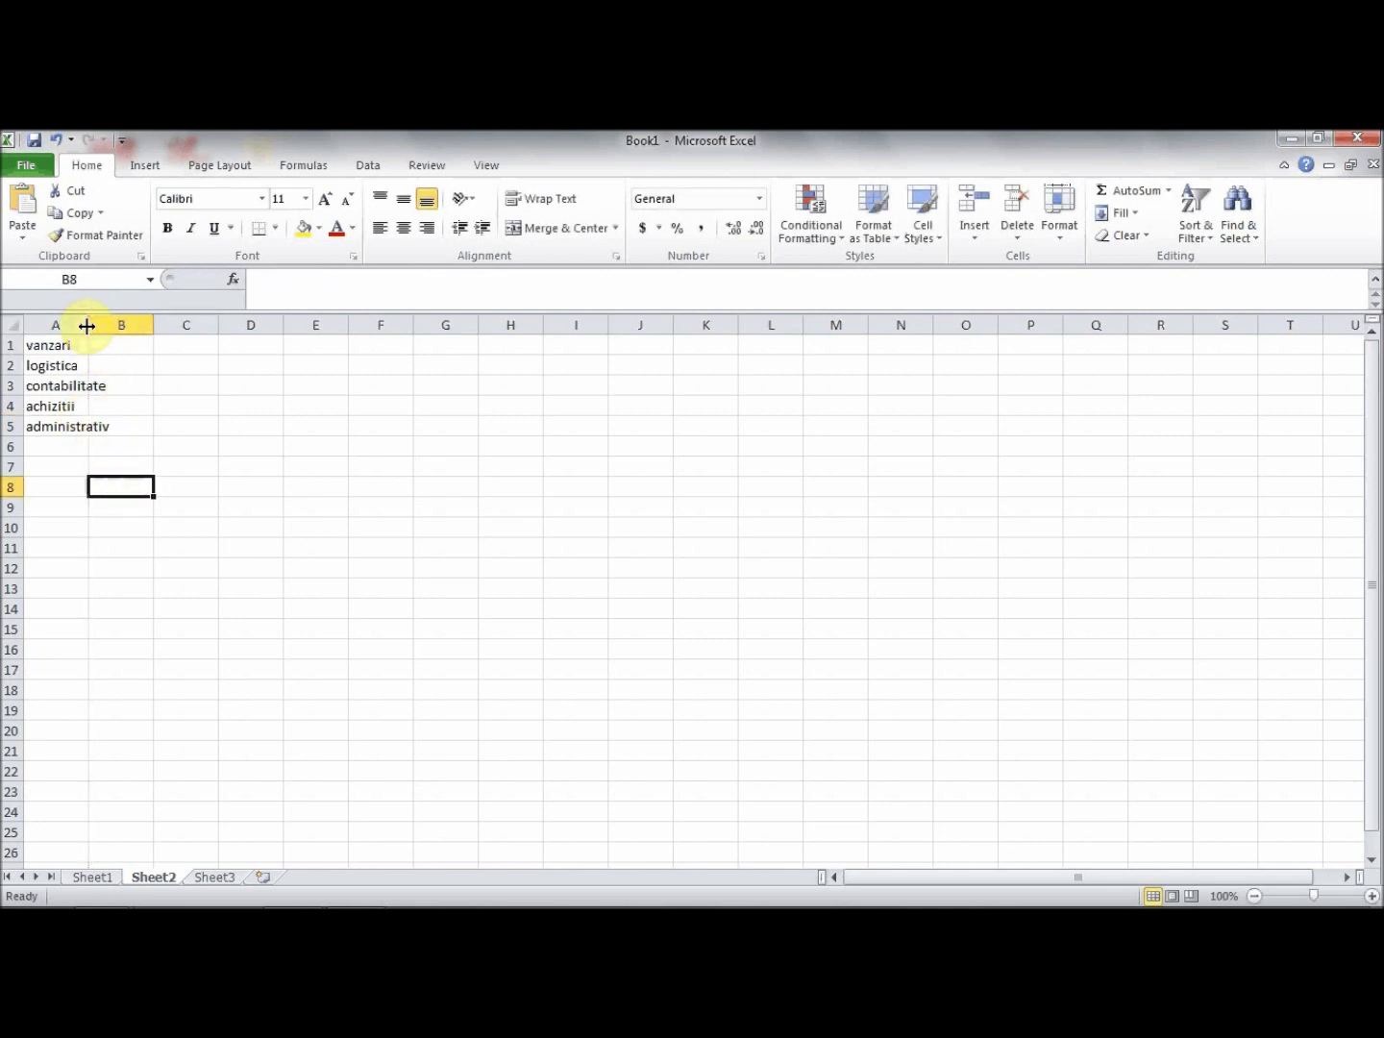
{"action": "left_click_drag", "start_coordinate": [87, 326], "coordinate": [113, 326]}
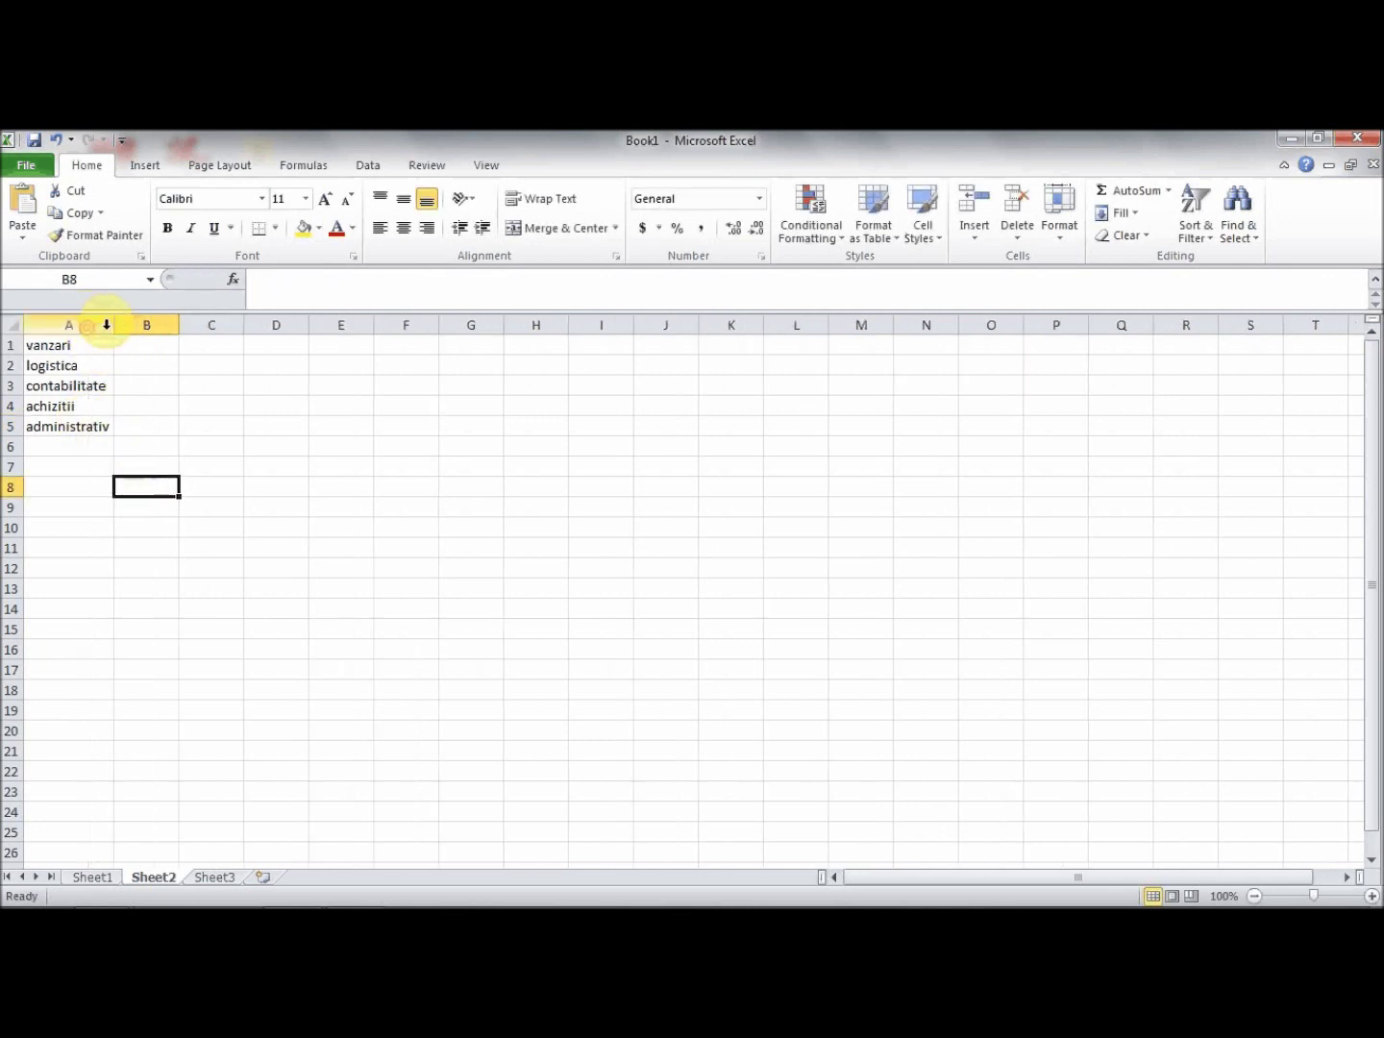
{"action": "left_click", "coordinate": [91, 877]}
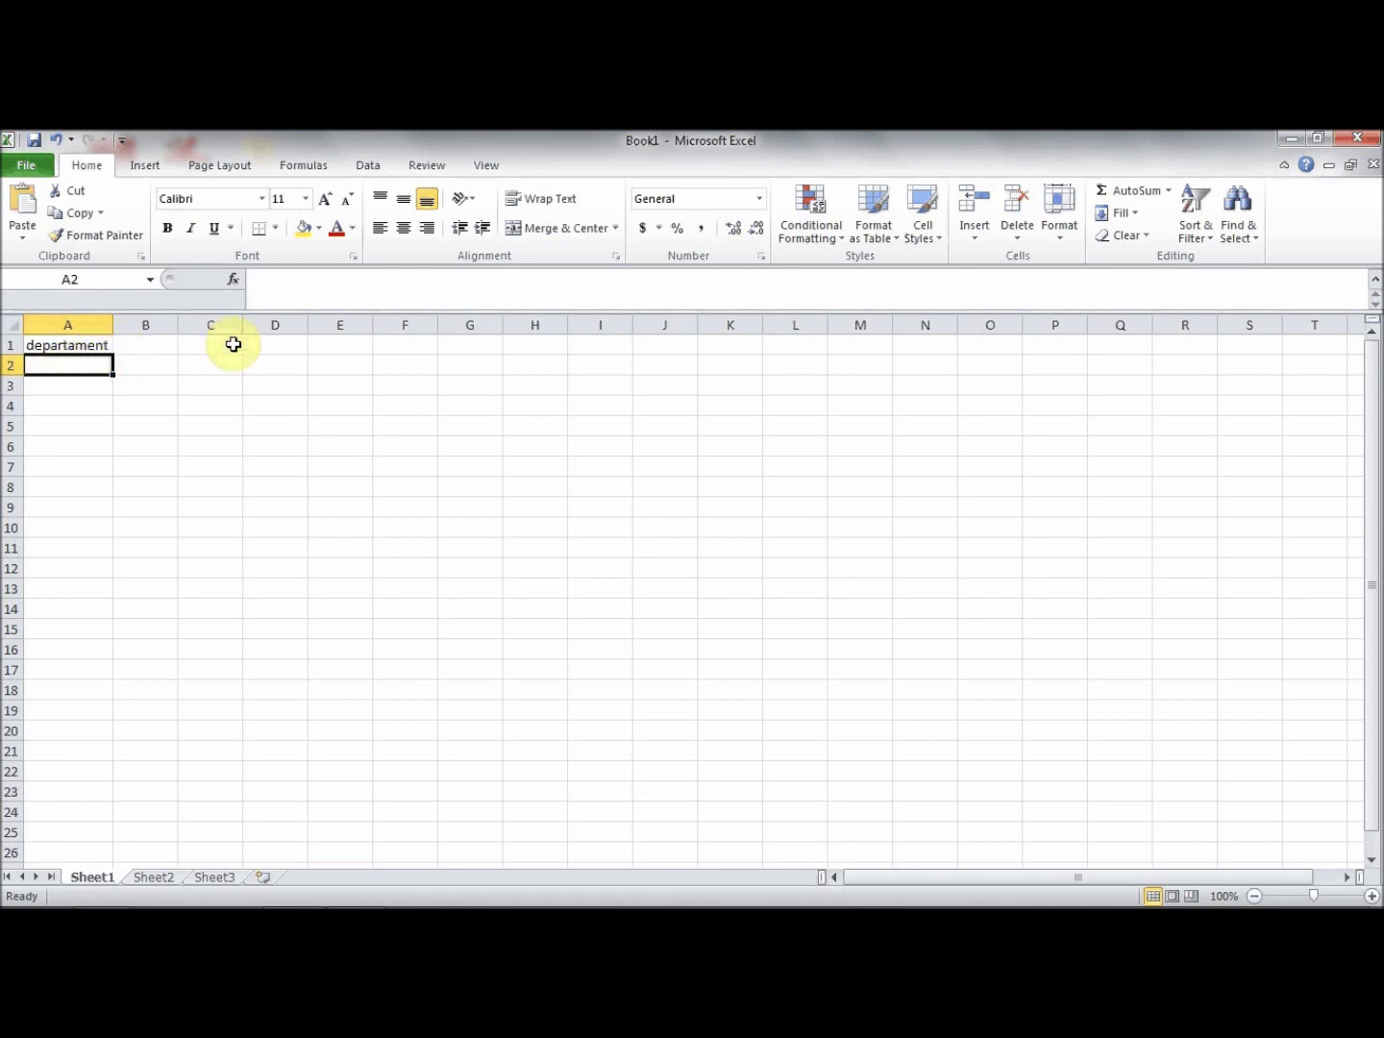
- Set A2's data validation to Allow List with source =Sheet2!$A$1:$A$5
{"action": "left_click", "coordinate": [368, 165]}
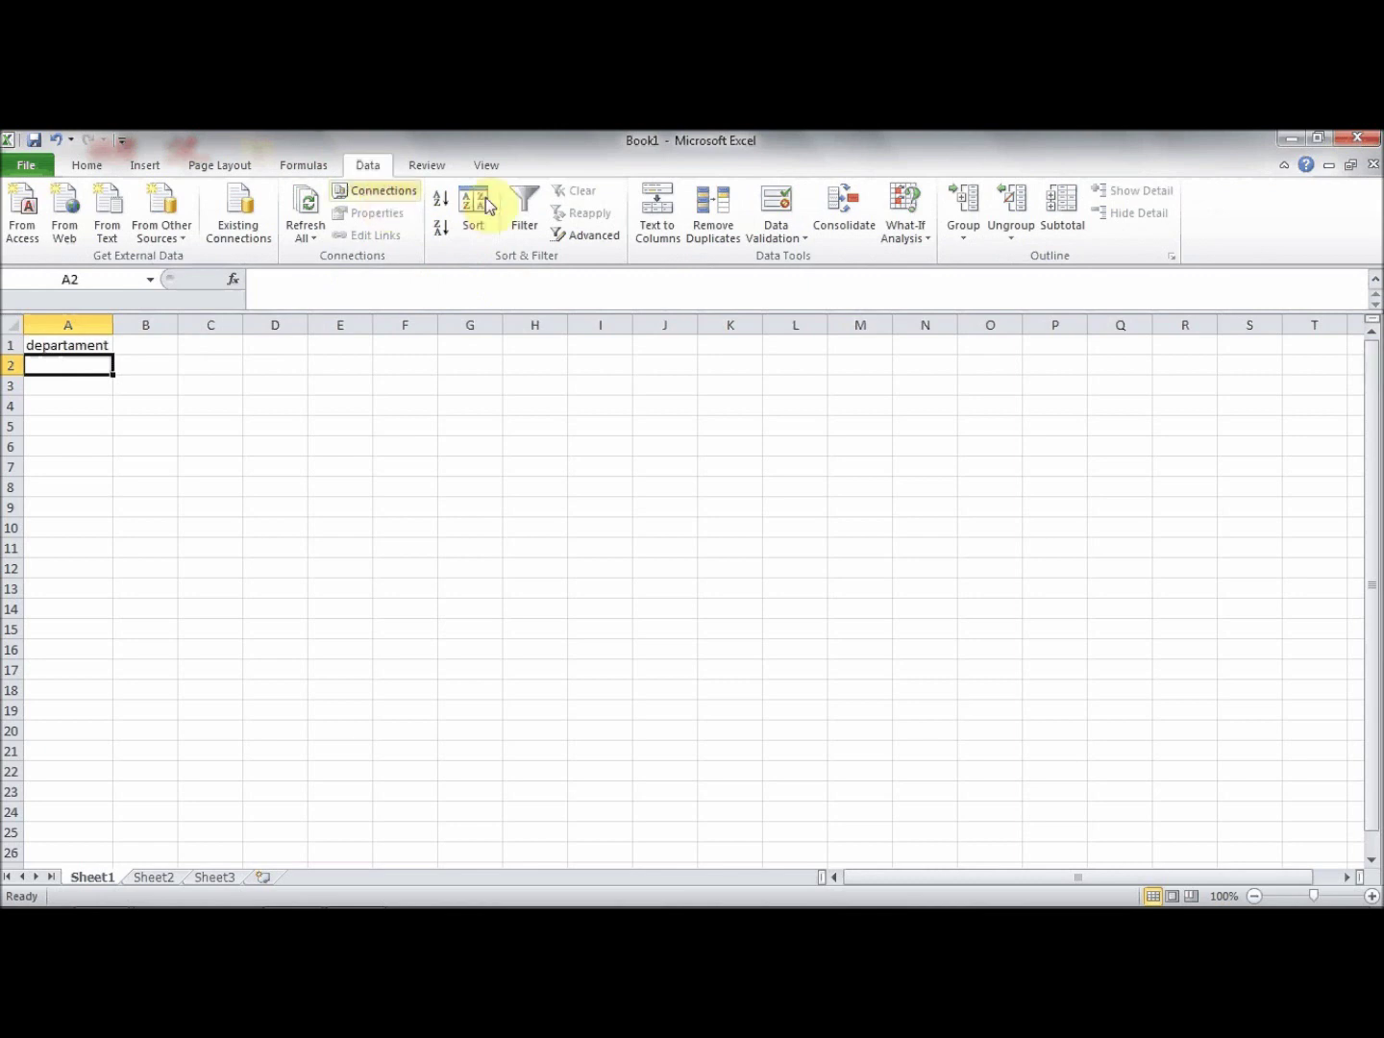
{"action": "left_click", "coordinate": [800, 234]}
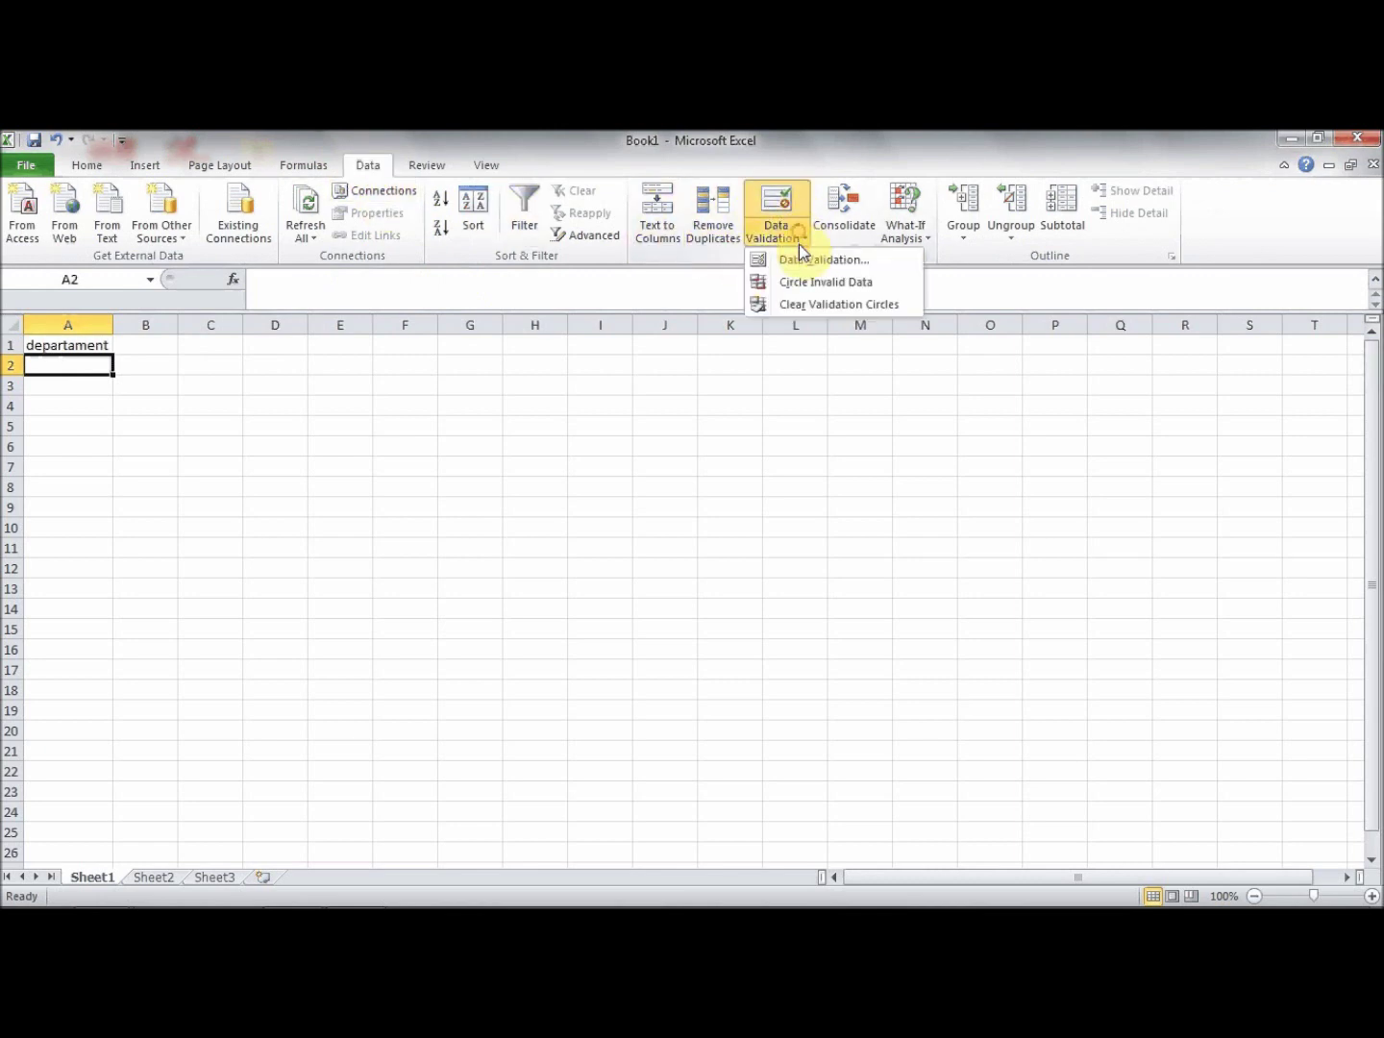
{"action": "left_click", "coordinate": [800, 254]}
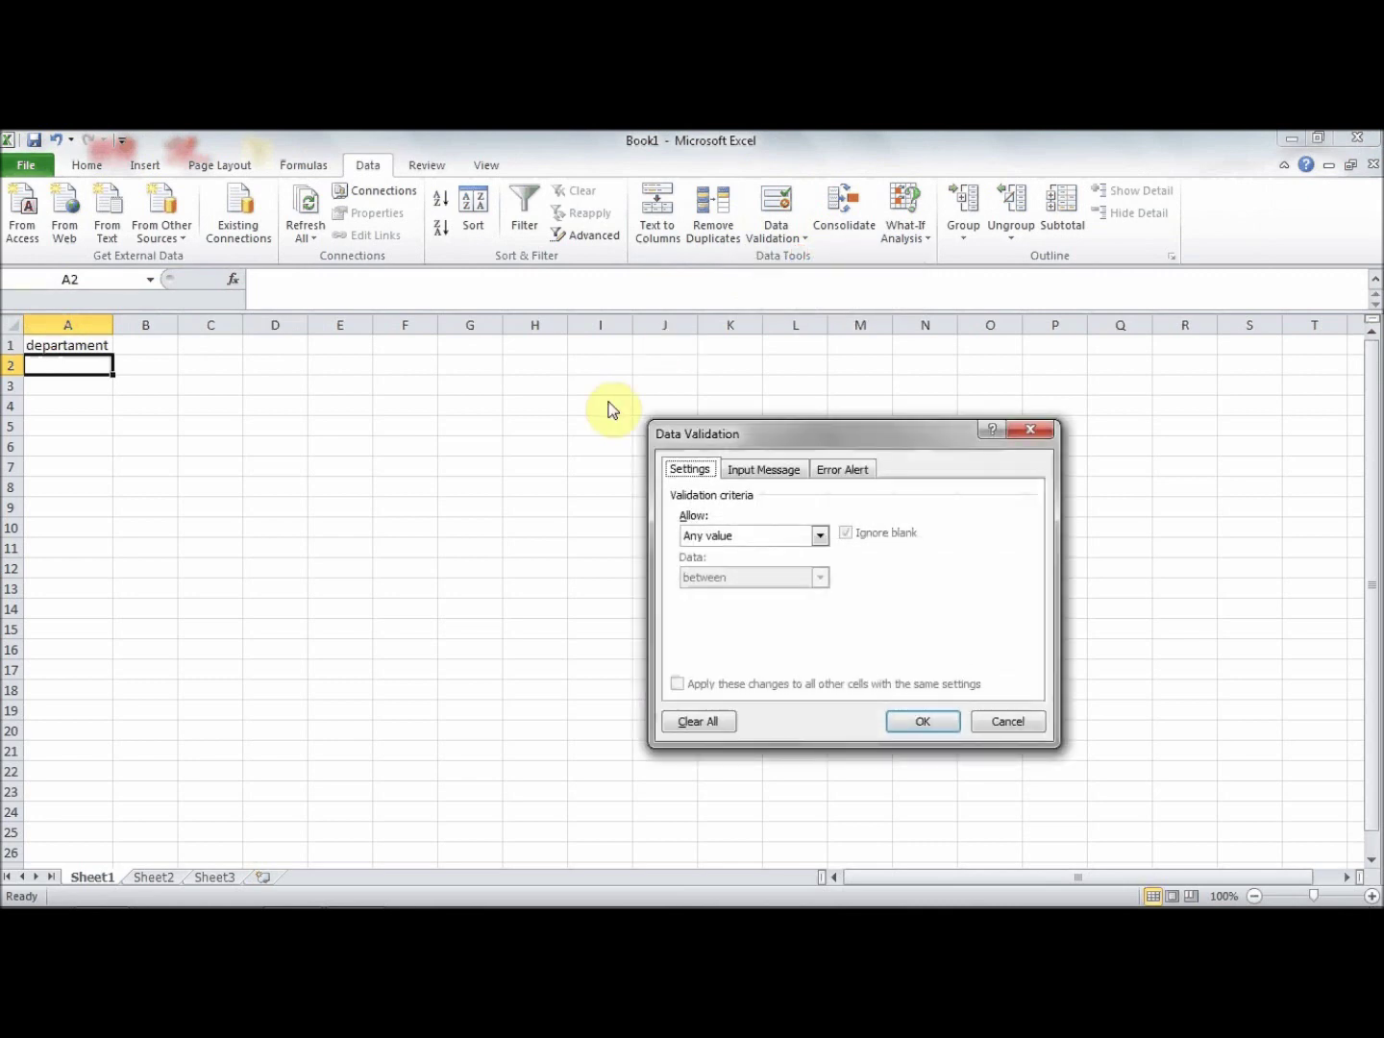
{"action": "left_click_drag", "start_coordinate": [805, 433], "coordinate": [448, 358]}
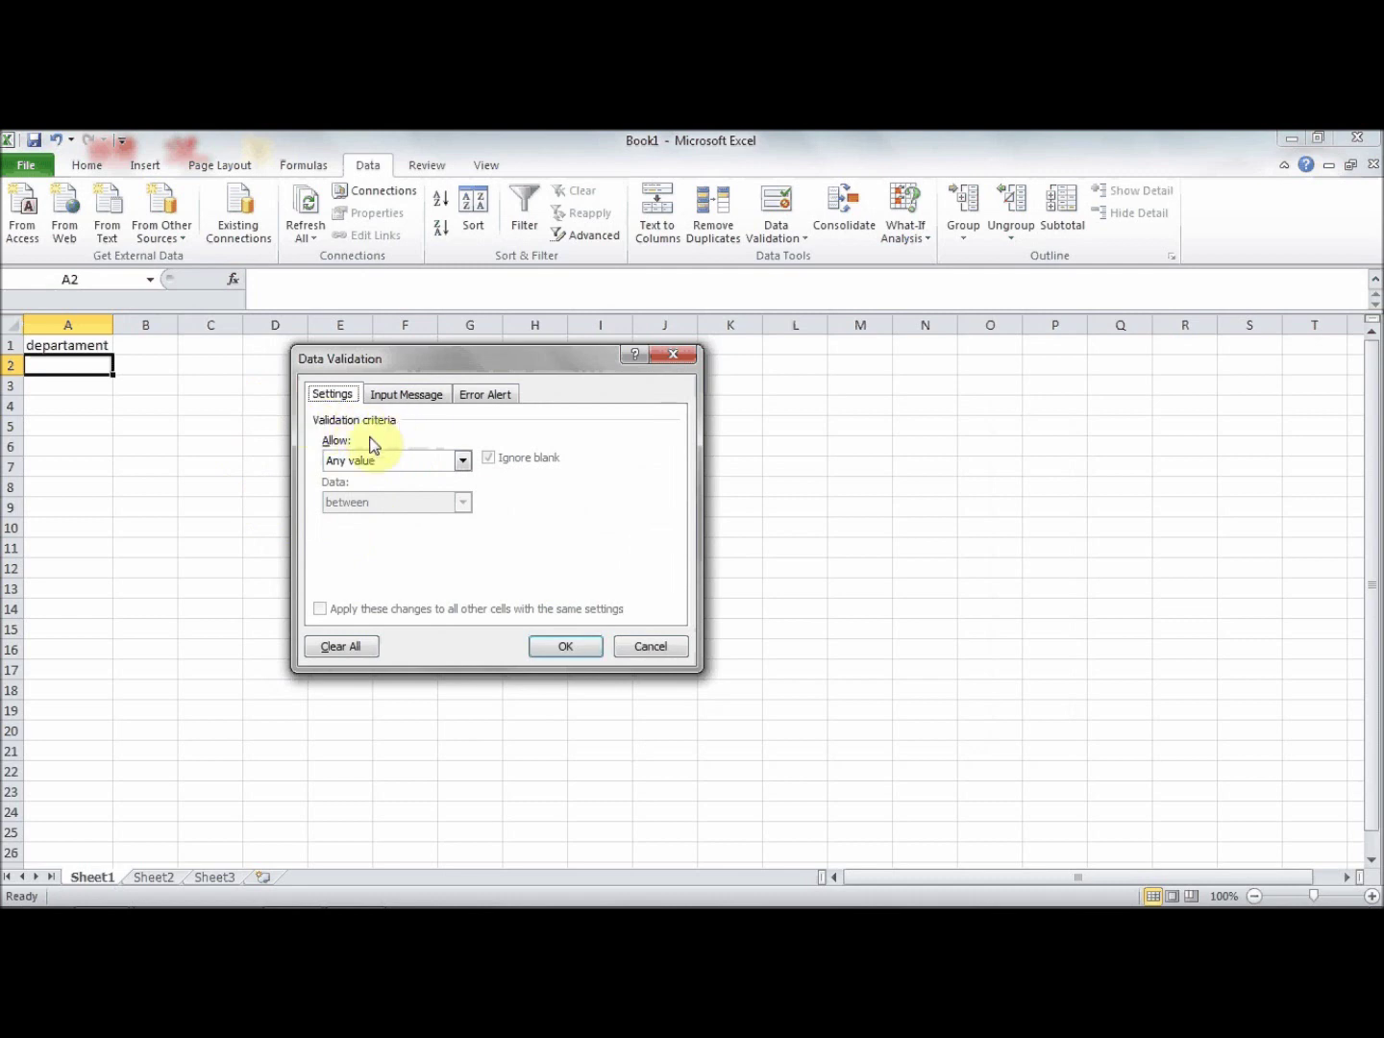
{"action": "left_click", "coordinate": [459, 462]}
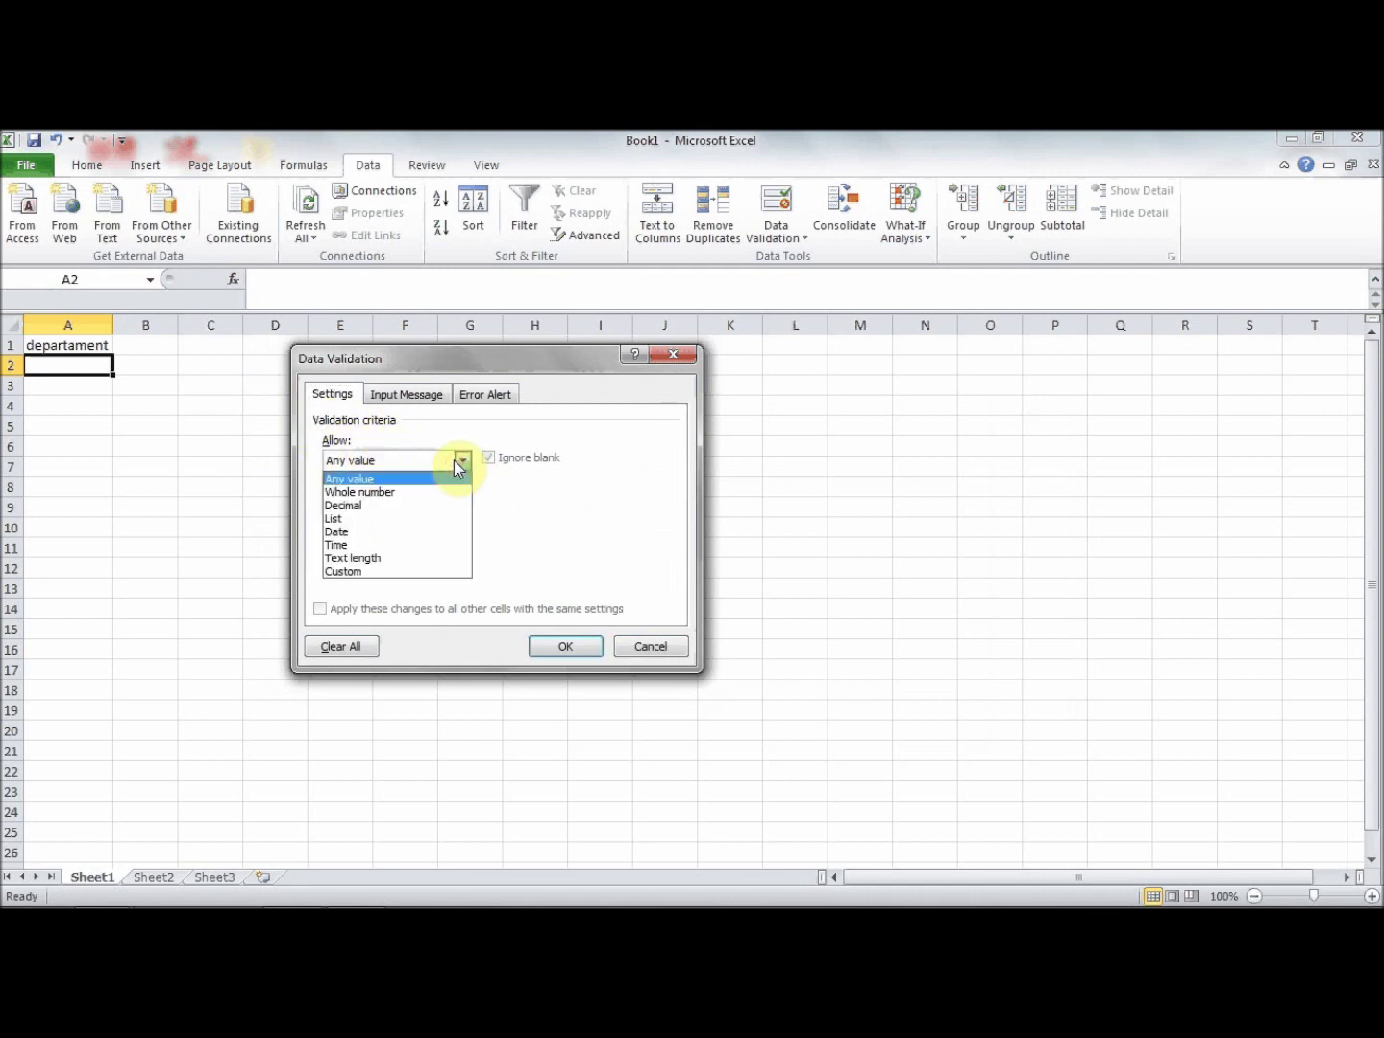
{"action": "left_click", "coordinate": [415, 518]}
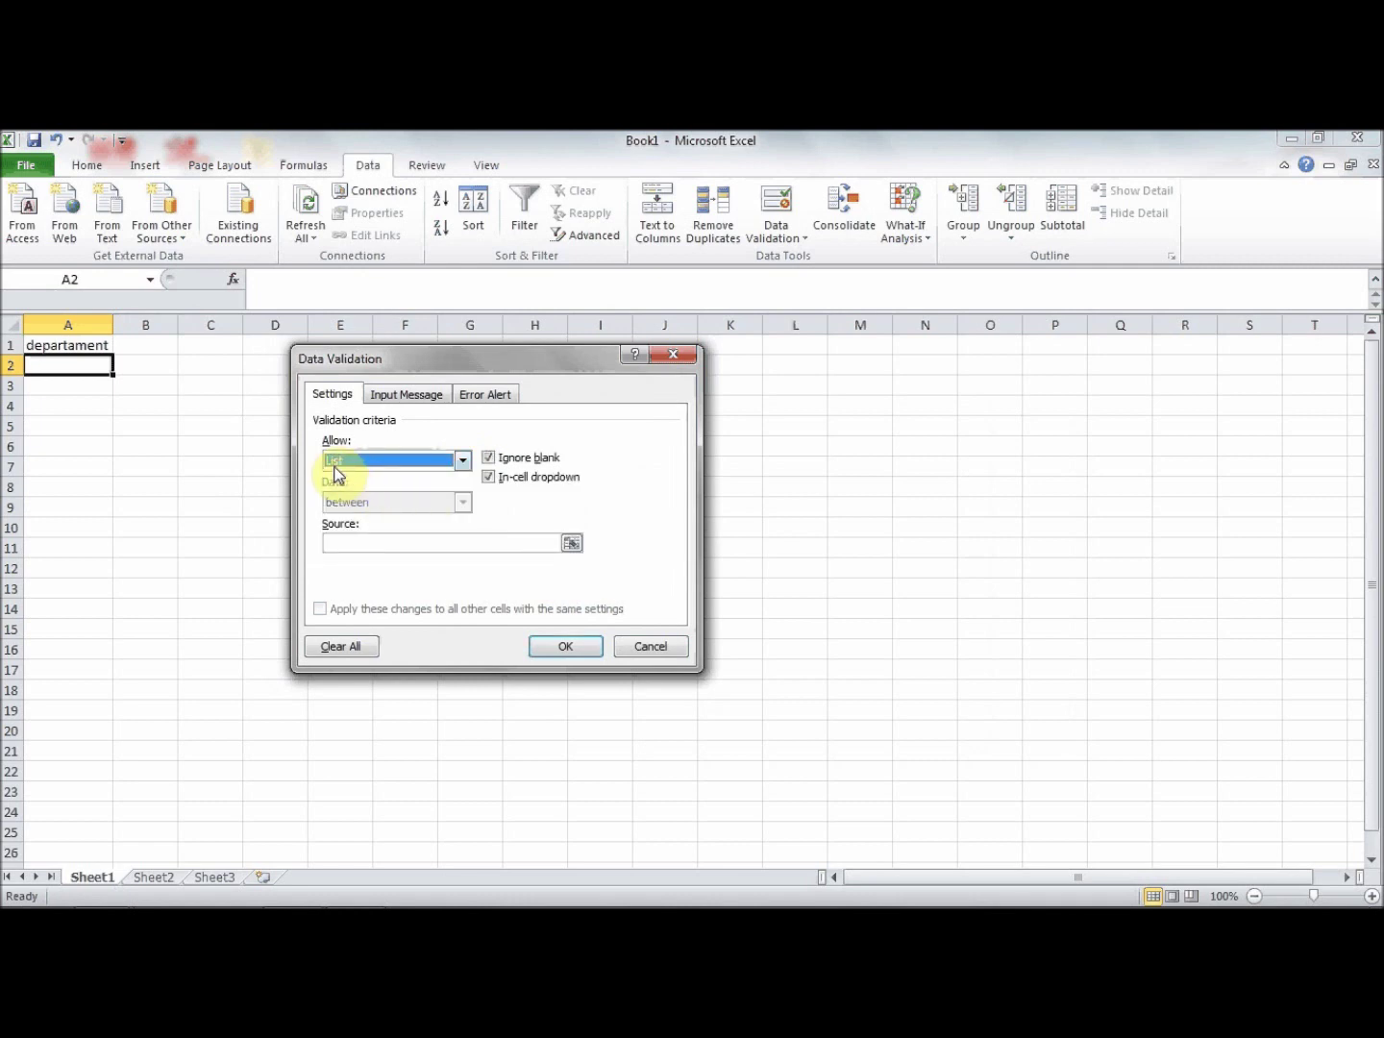
{"action": "left_click", "coordinate": [351, 544]}
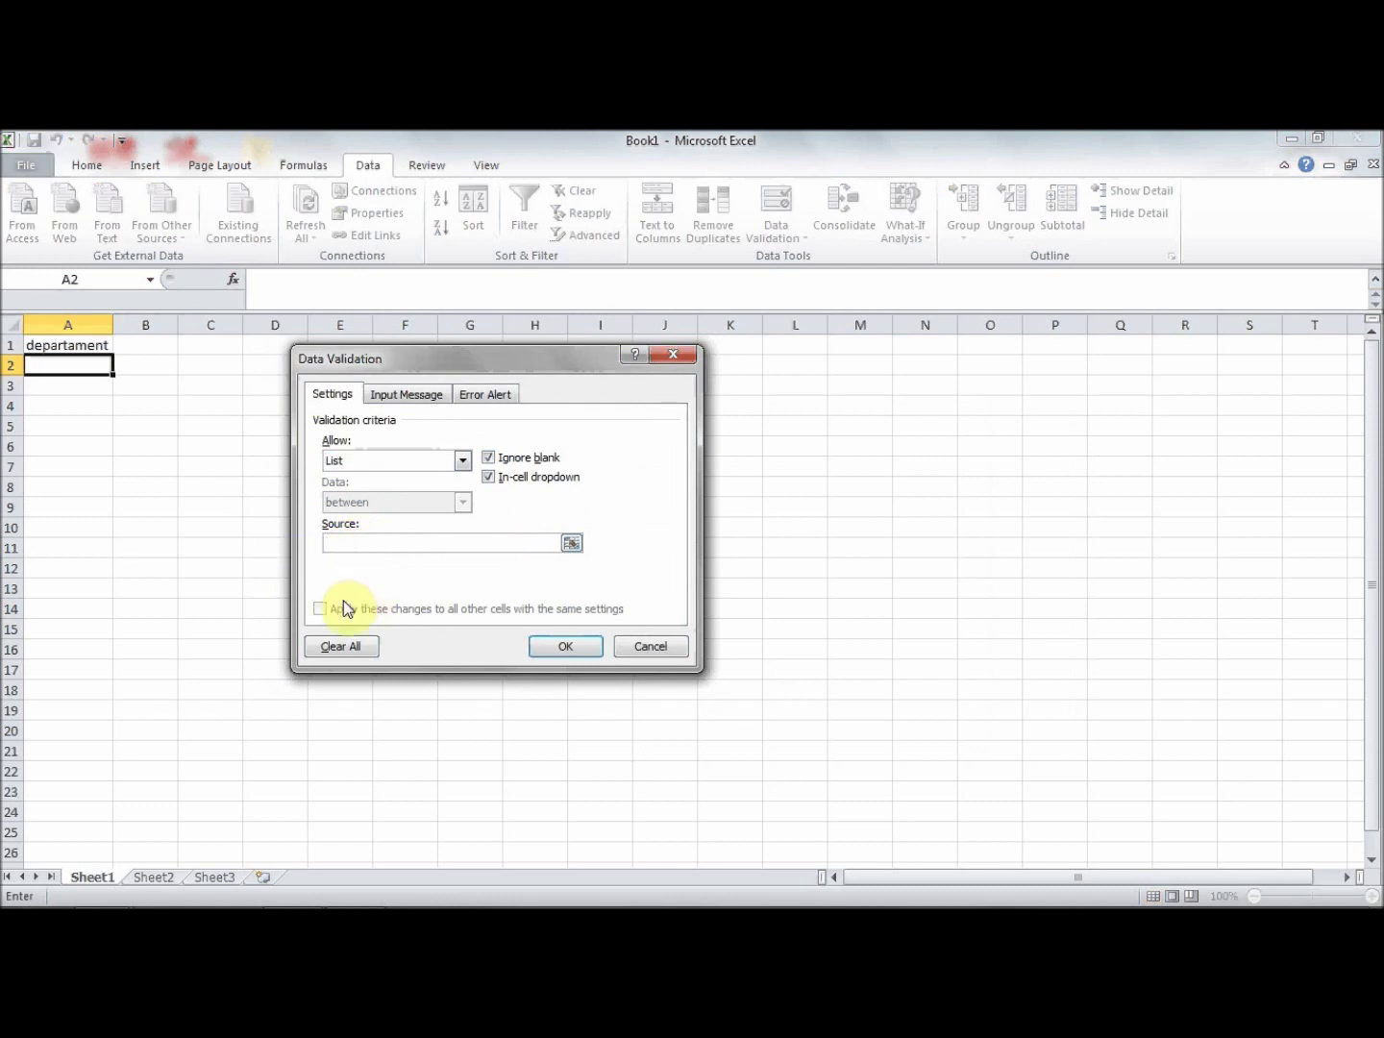
{"action": "left_click", "coordinate": [143, 878]}
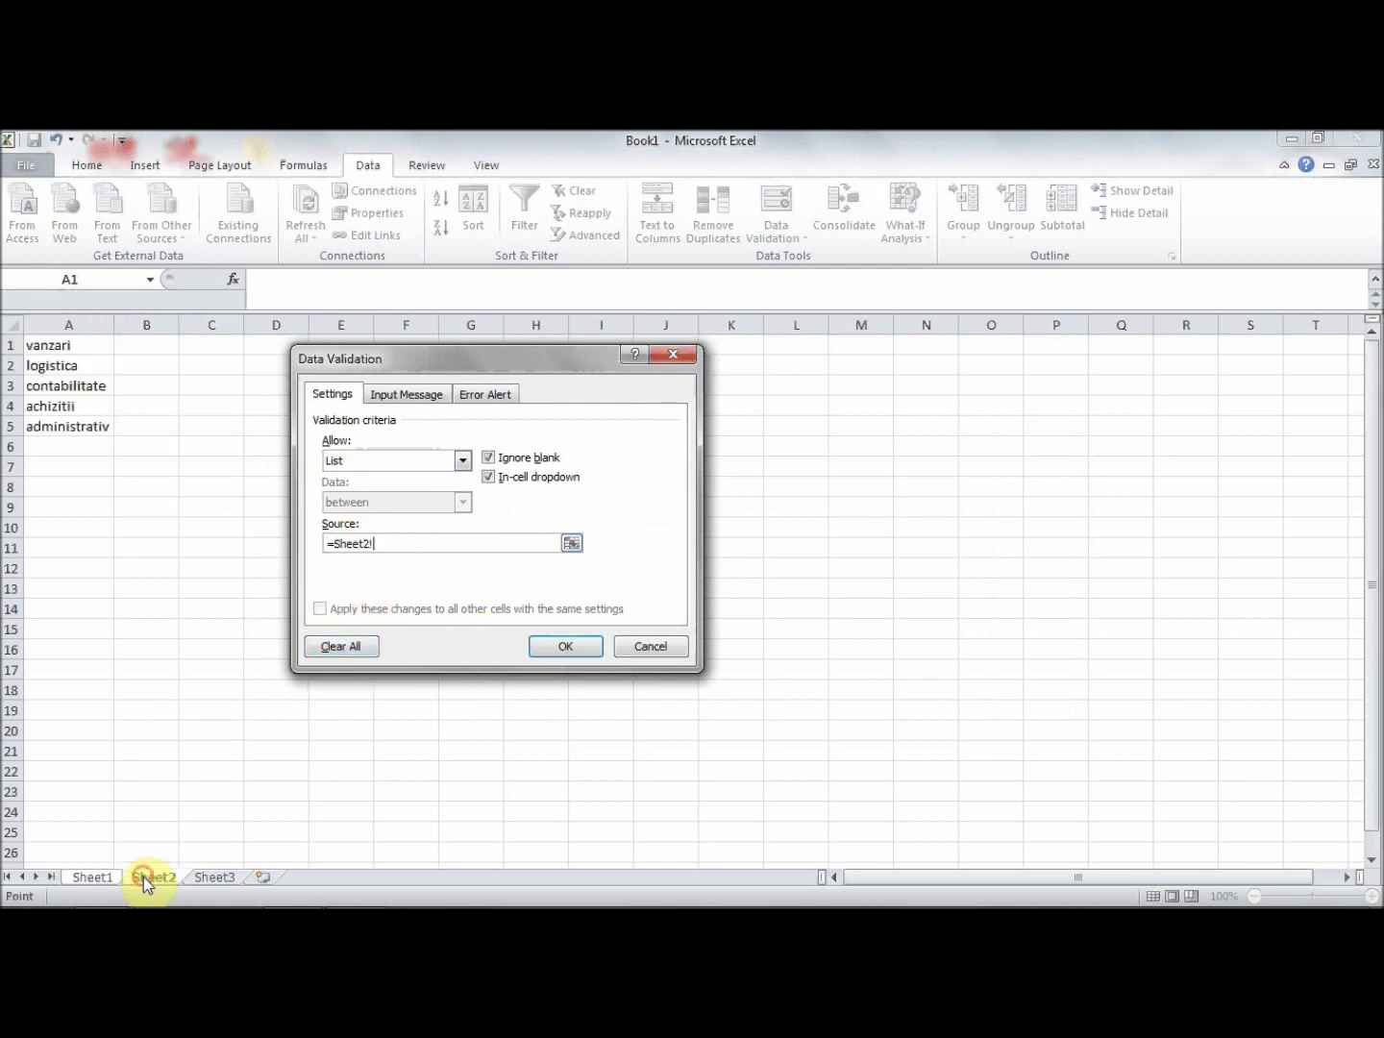
{"action": "left_click_drag", "start_coordinate": [72, 351], "coordinate": [76, 426]}
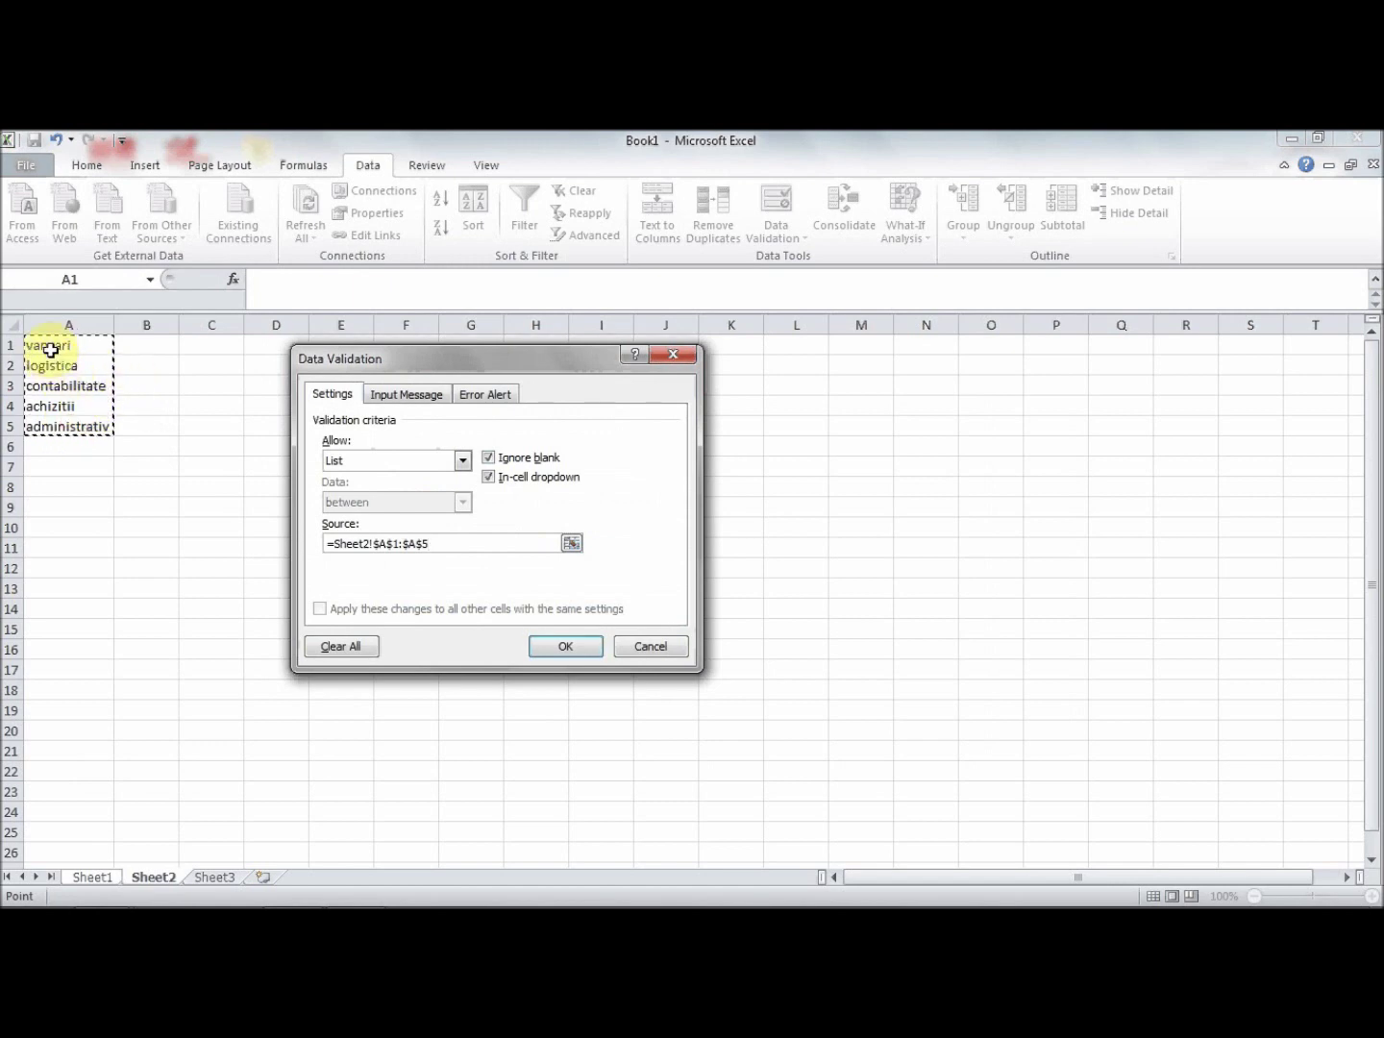
- Confirm the A2 list validation, preview its choices, and fill it down to A22
{"action": "left_click", "coordinate": [566, 645]}
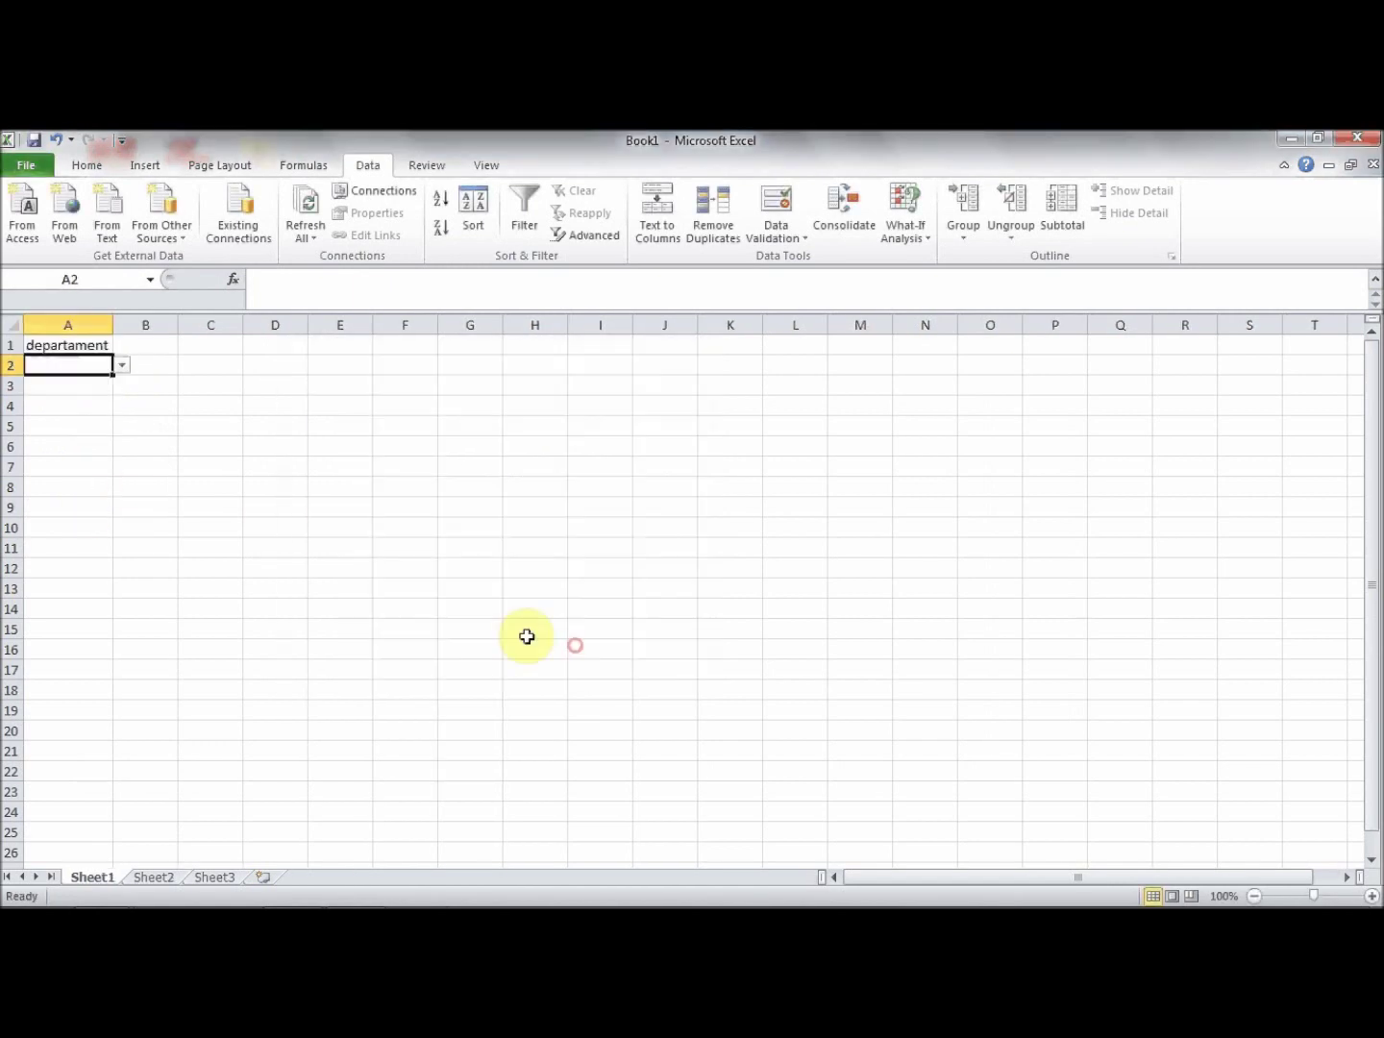
{"action": "left_click", "coordinate": [123, 365]}
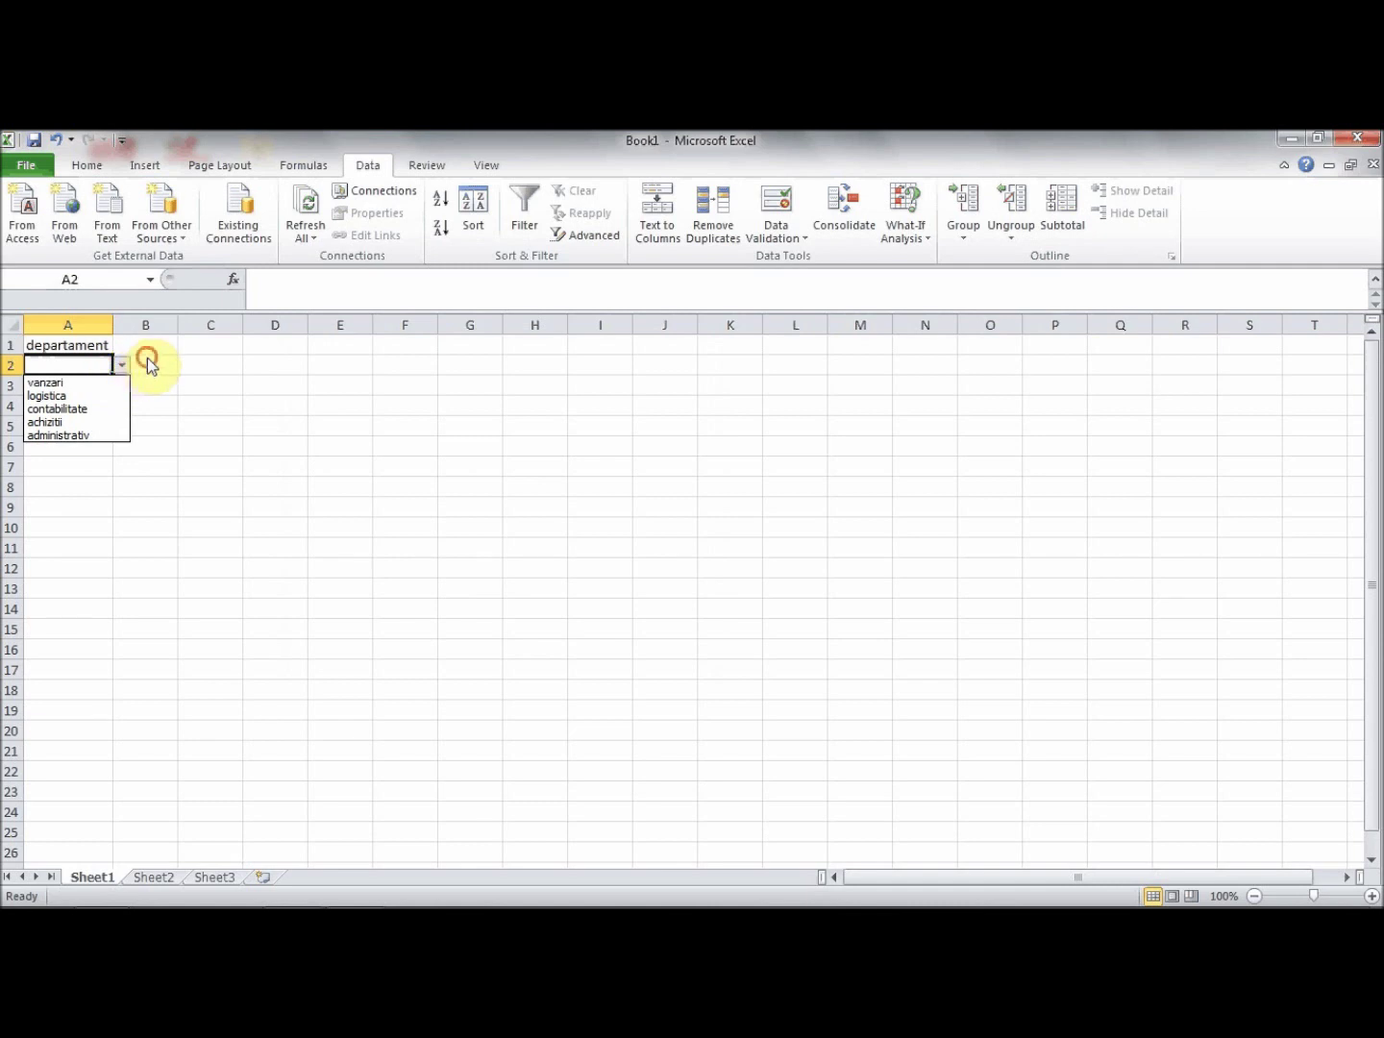
{"action": "left_click", "coordinate": [144, 358]}
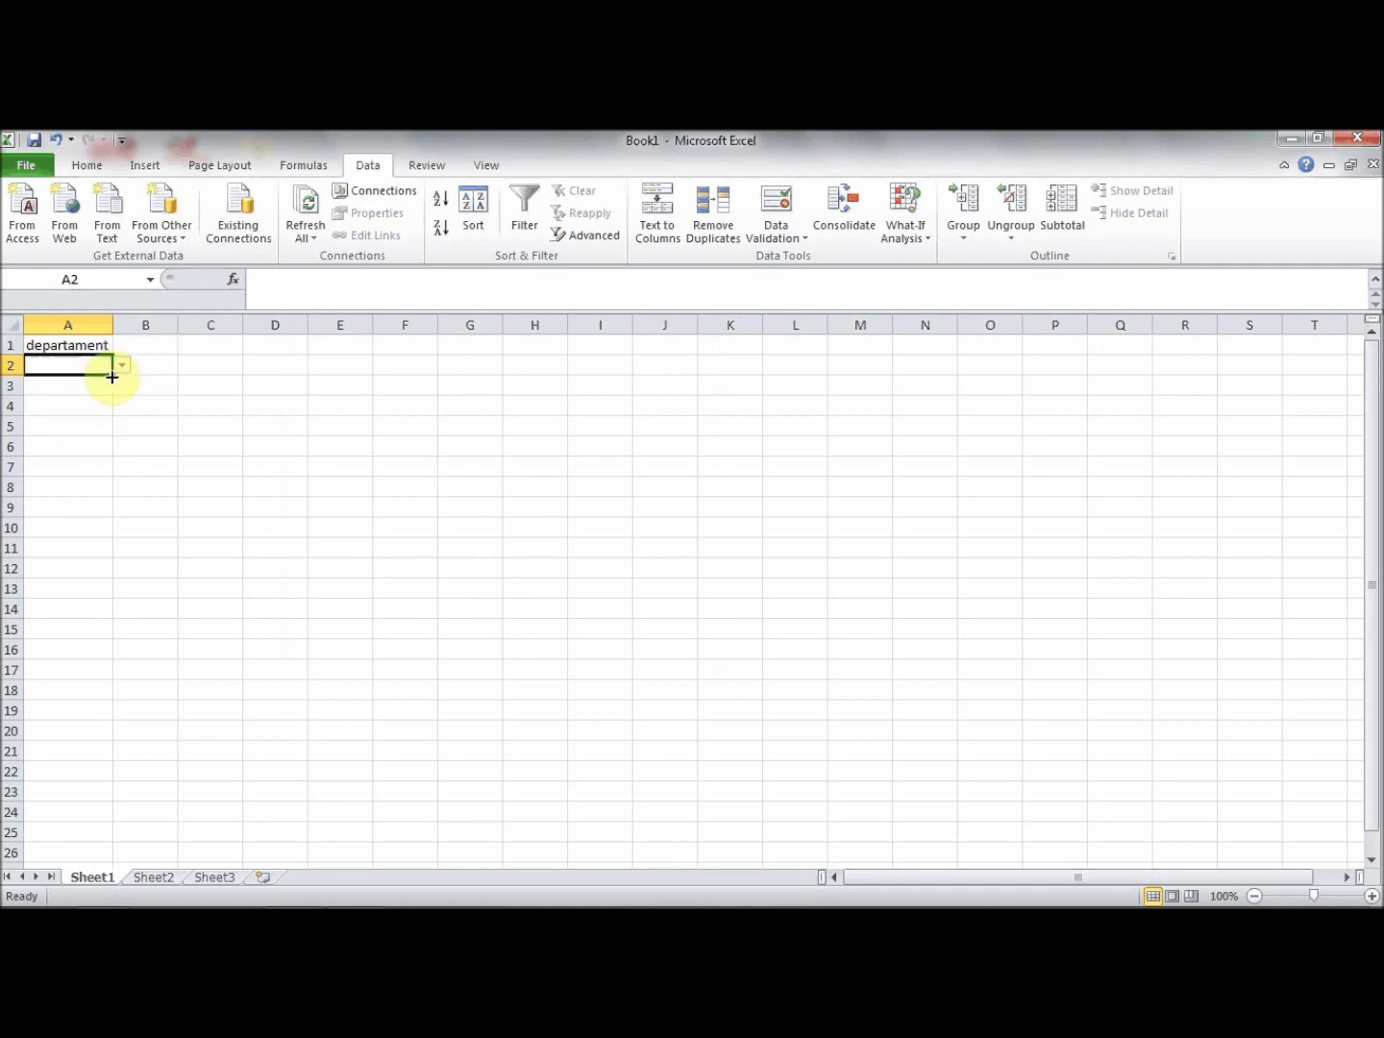
{"action": "left_click_drag", "start_coordinate": [110, 377], "coordinate": [143, 783]}
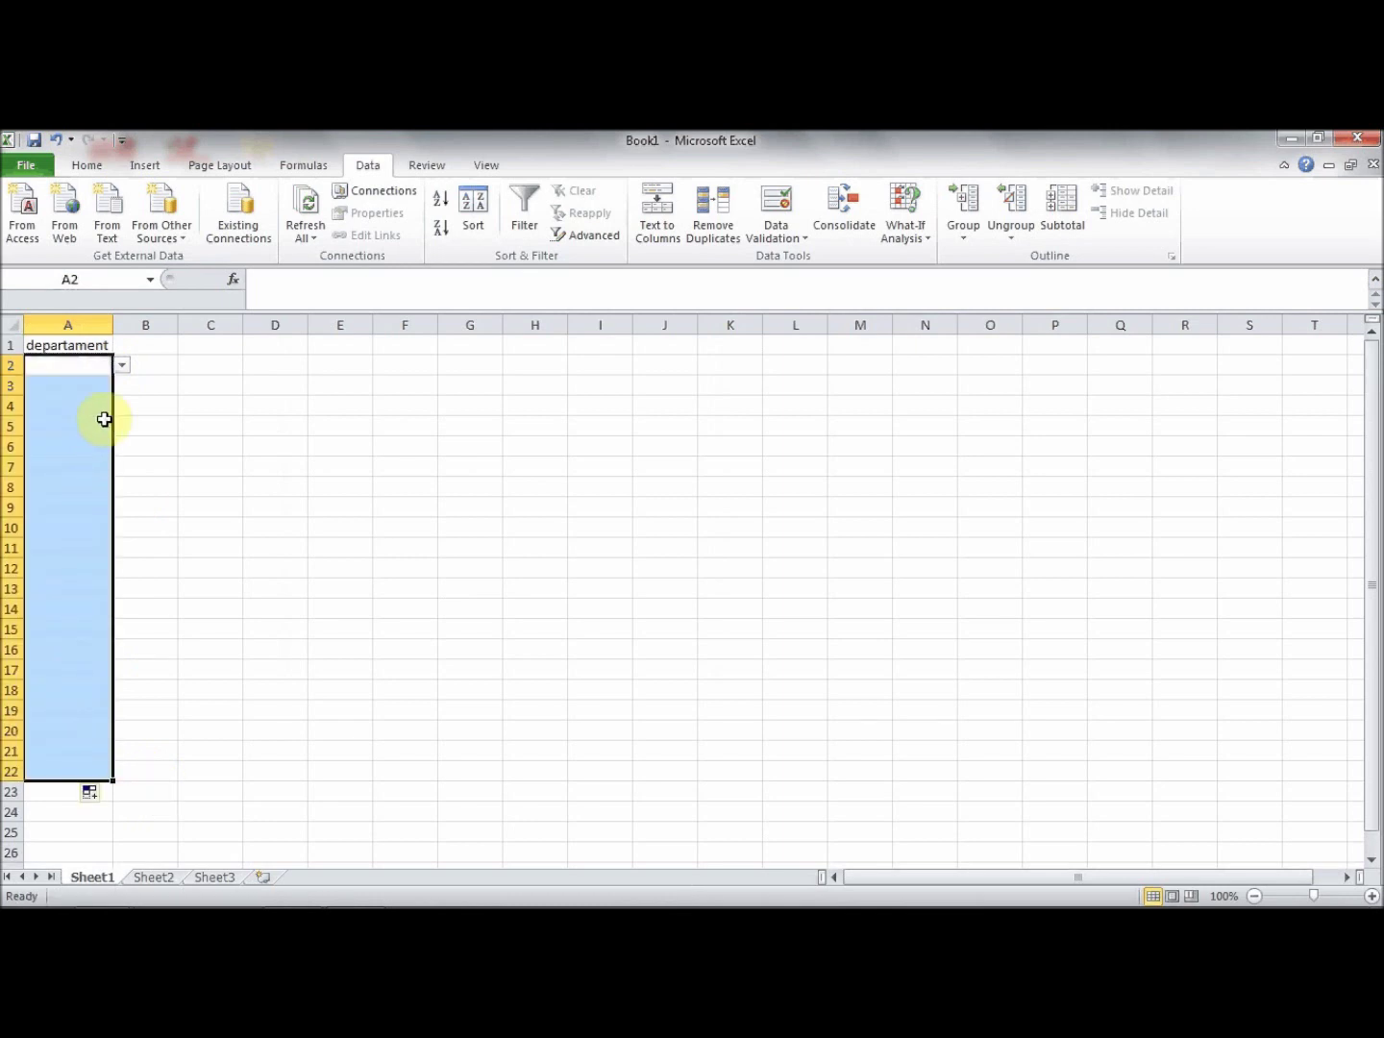
{"action": "left_click", "coordinate": [104, 367]}
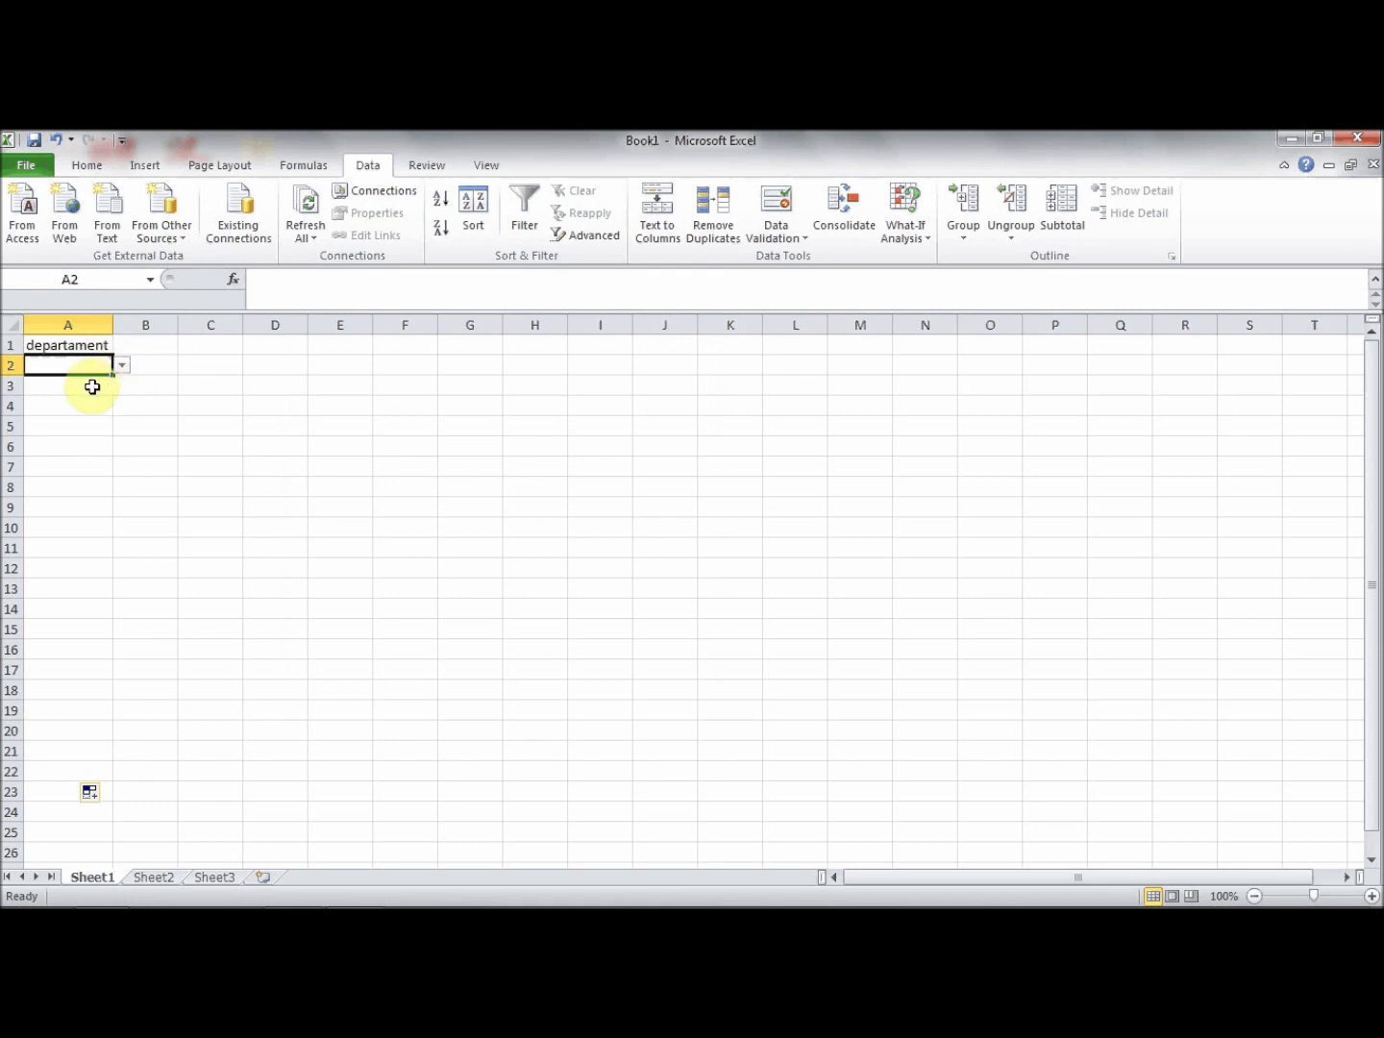
- Check which column A cells, from A4 down past A22, show the drop-down
{"action": "left_click", "coordinate": [96, 385]}
{"action": "left_click", "coordinate": [93, 426]}
{"action": "left_click", "coordinate": [82, 403]}
{"action": "left_click", "coordinate": [73, 470]}
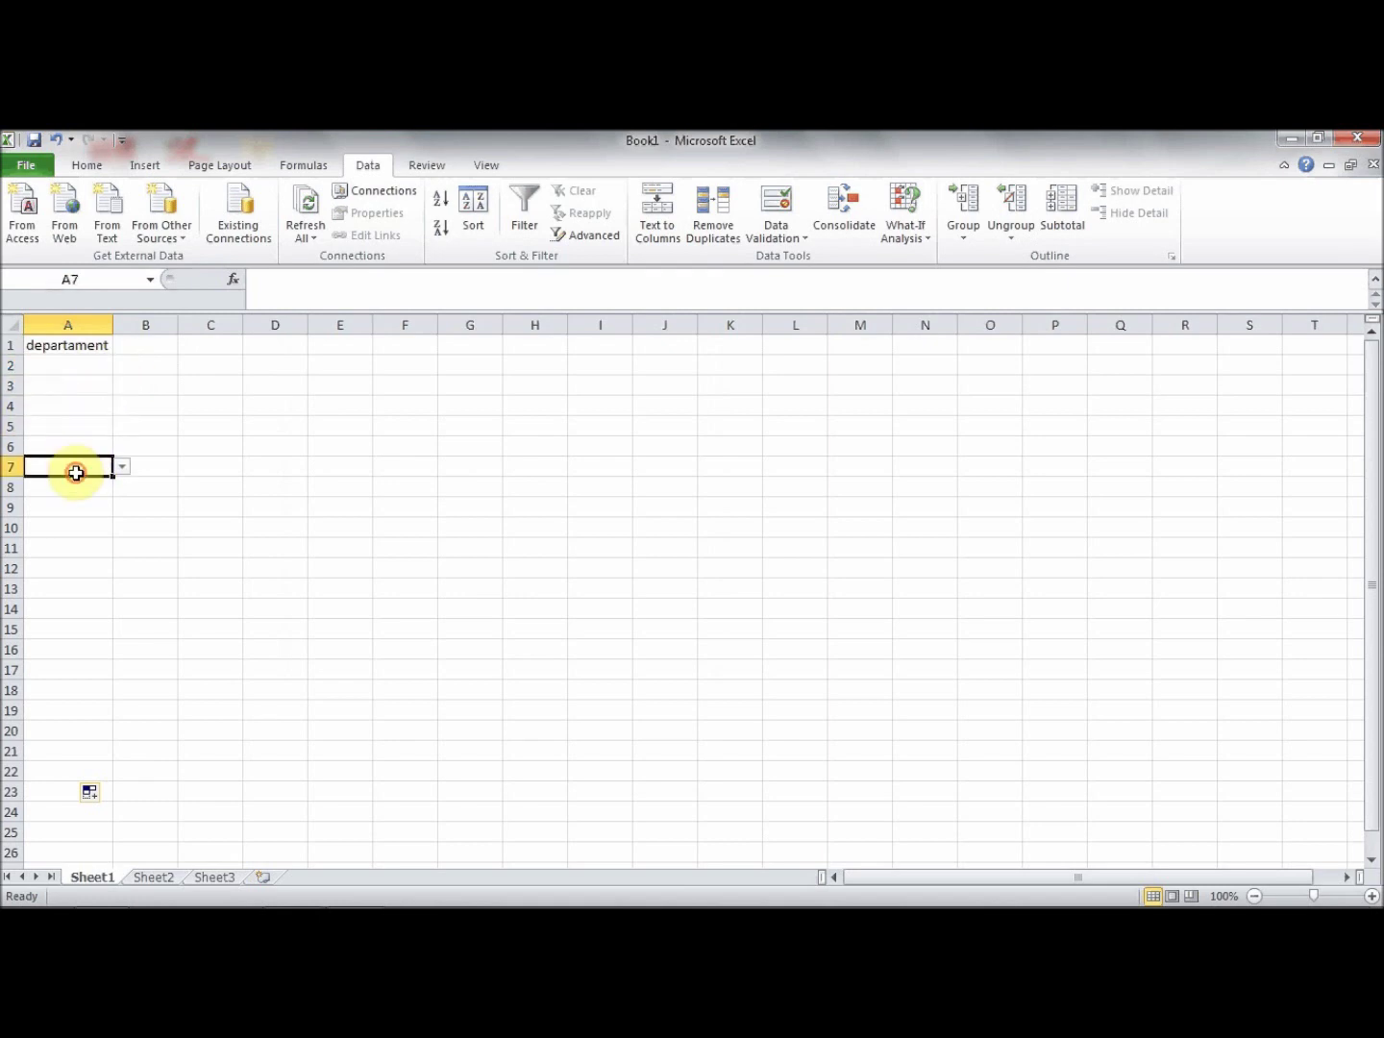
{"action": "left_click", "coordinate": [65, 430]}
{"action": "left_click", "coordinate": [64, 489]}
{"action": "left_click", "coordinate": [59, 617]}
{"action": "left_click", "coordinate": [57, 740]}
{"action": "left_click", "coordinate": [56, 792]}
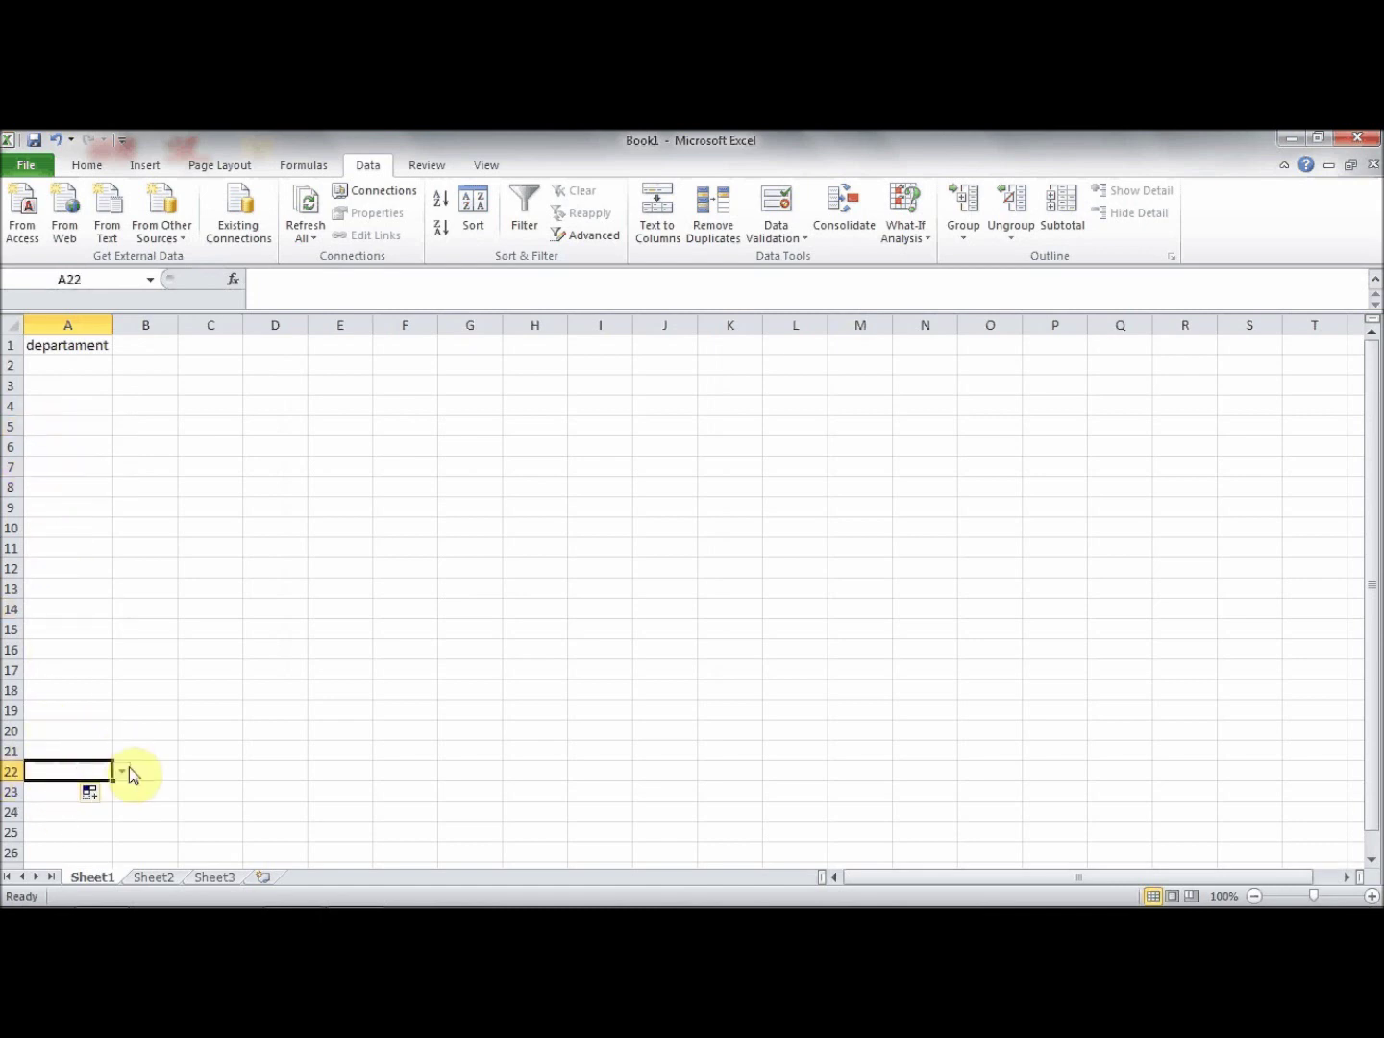
{"action": "left_click", "coordinate": [59, 411]}
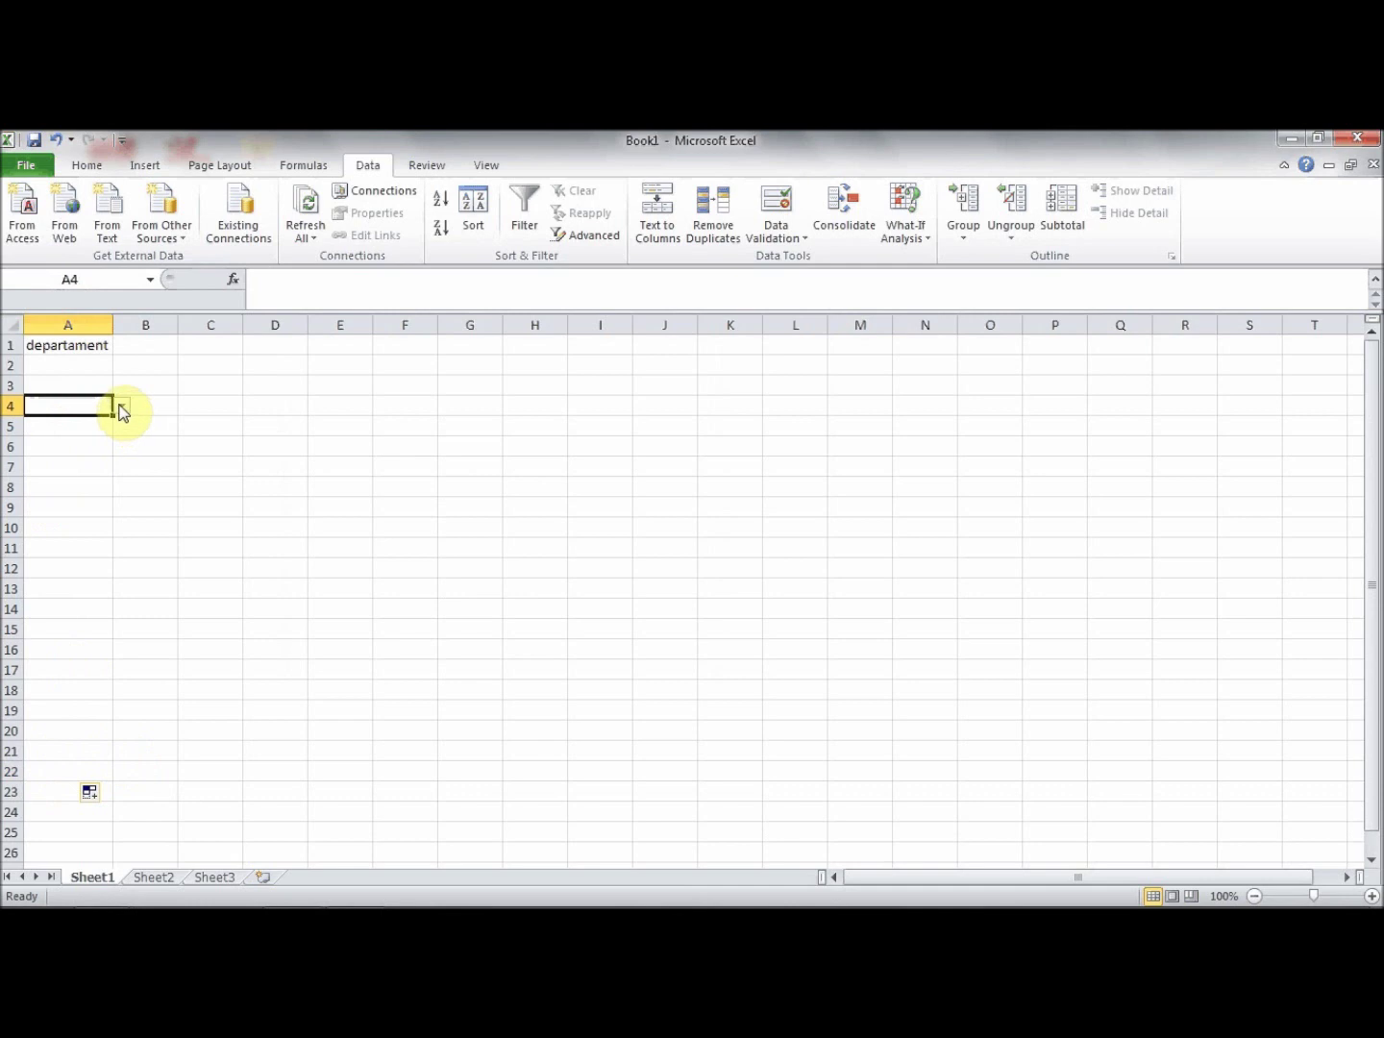
- Pick vanzari in A4, logistica in A5 and contabilitate in A6 from the drop-downs
{"action": "left_click", "coordinate": [122, 408]}
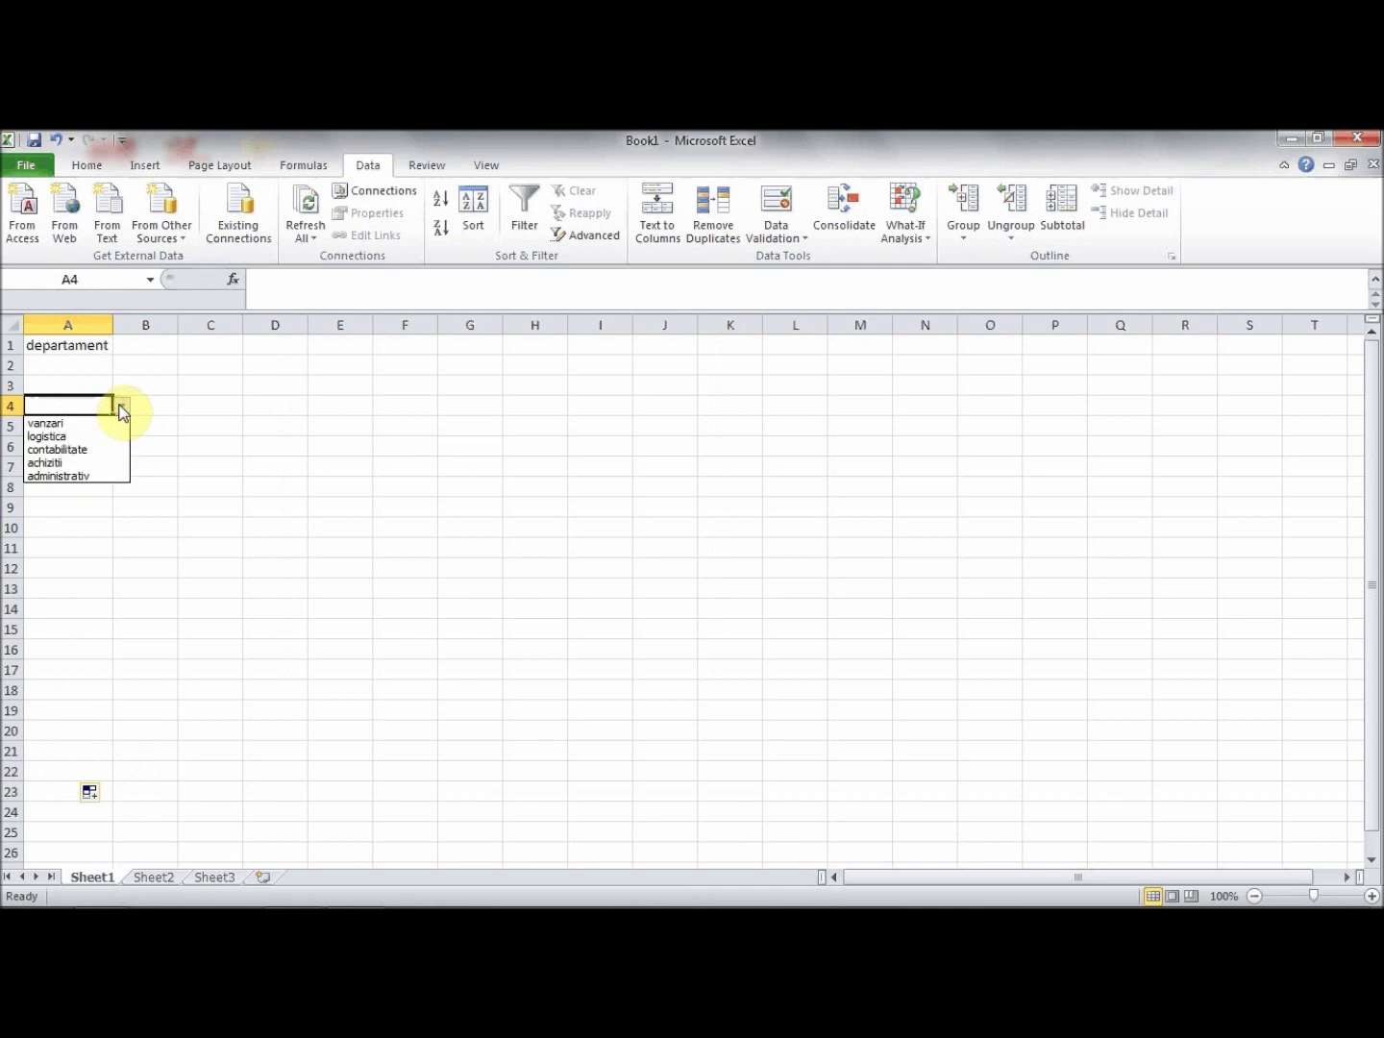
{"action": "left_click", "coordinate": [74, 423]}
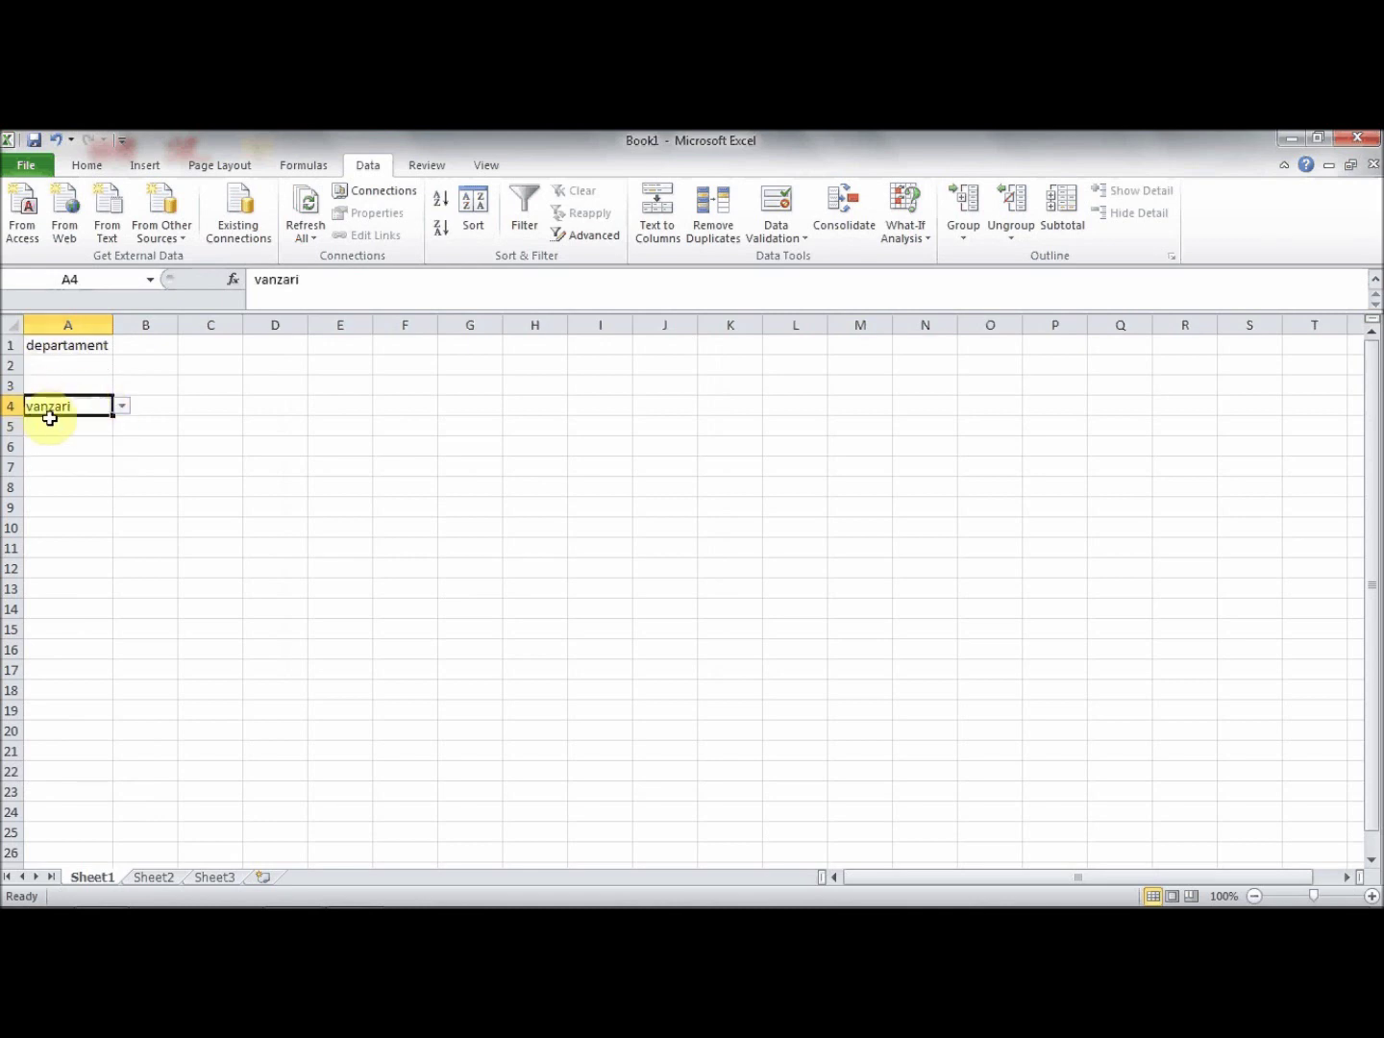
{"action": "left_click", "coordinate": [73, 428]}
{"action": "left_click", "coordinate": [122, 426]}
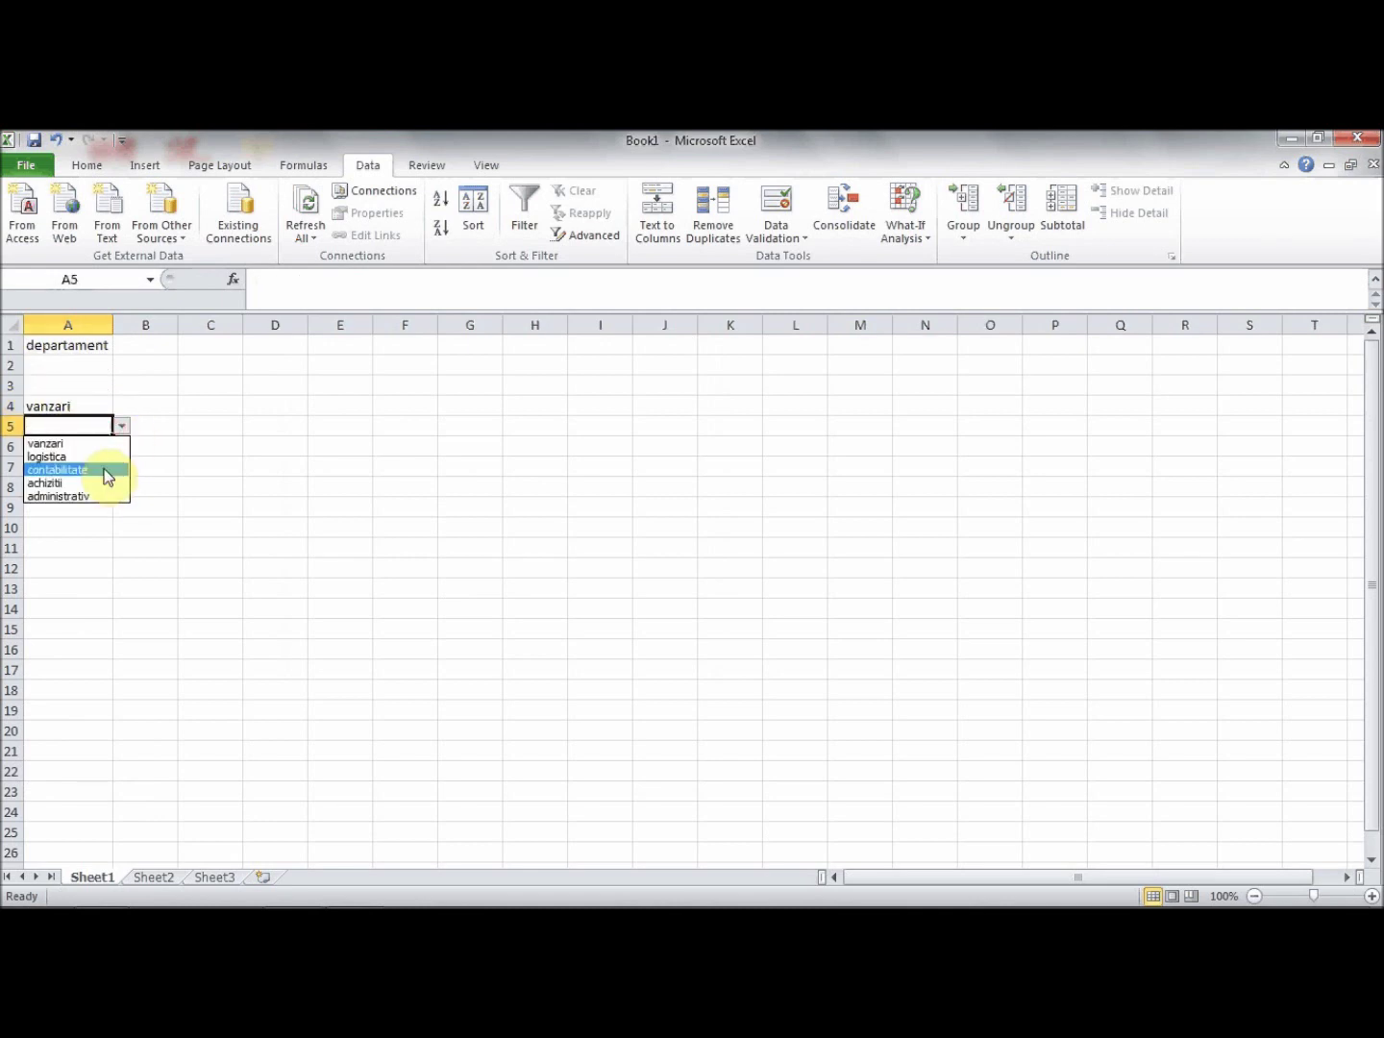
{"action": "left_click", "coordinate": [107, 470]}
{"action": "left_click", "coordinate": [122, 427]}
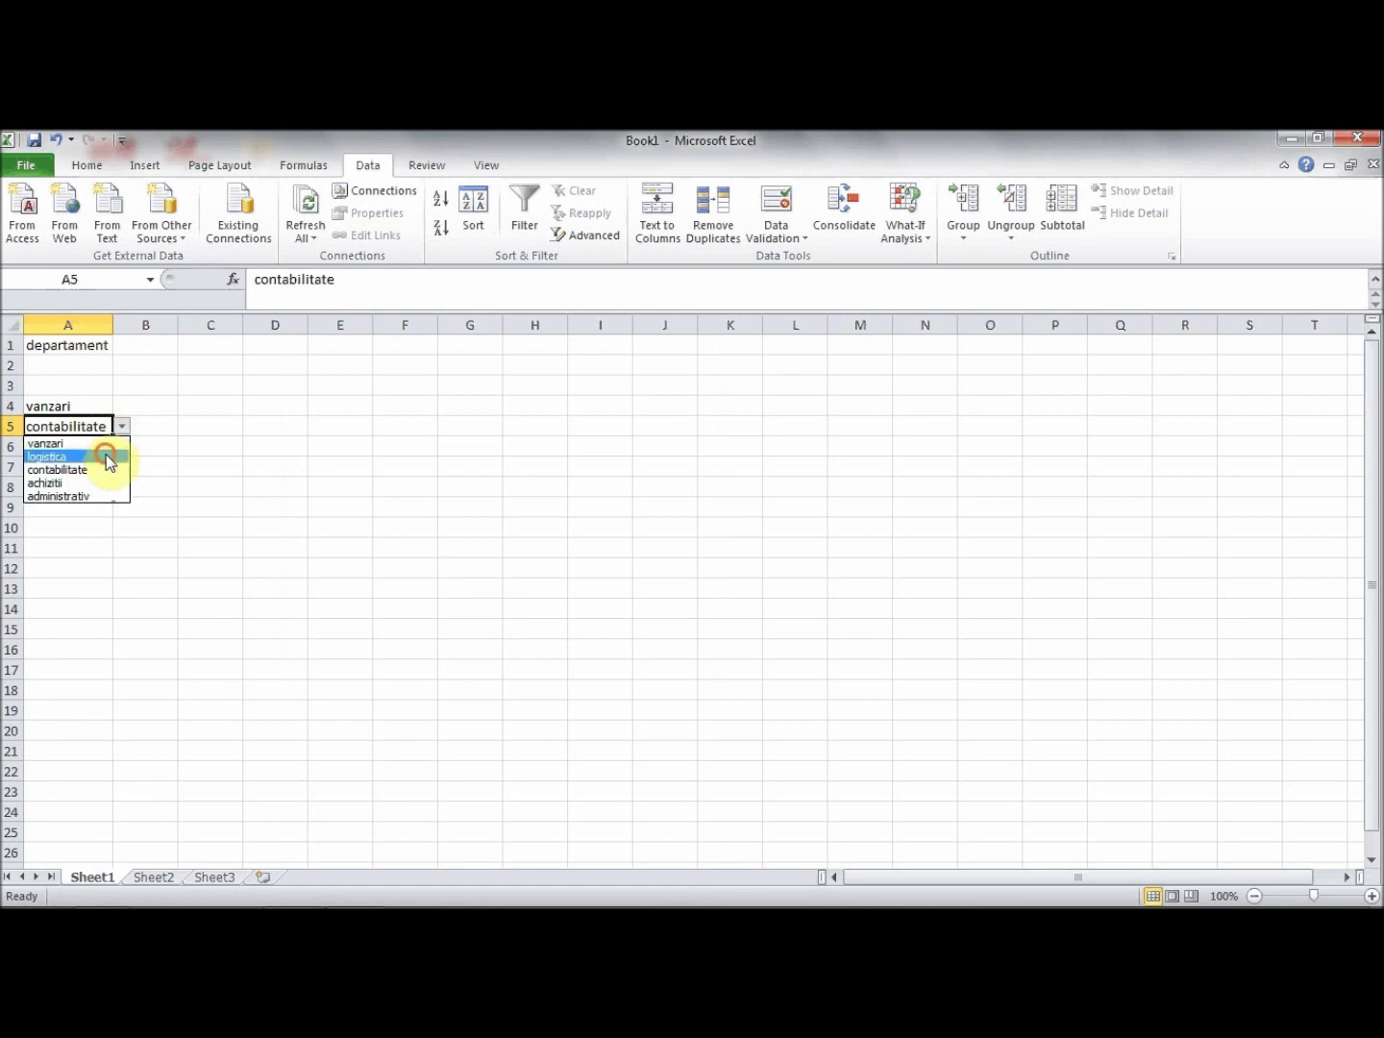
{"action": "left_click", "coordinate": [106, 456]}
{"action": "left_click", "coordinate": [92, 448]}
{"action": "left_click", "coordinate": [121, 446]}
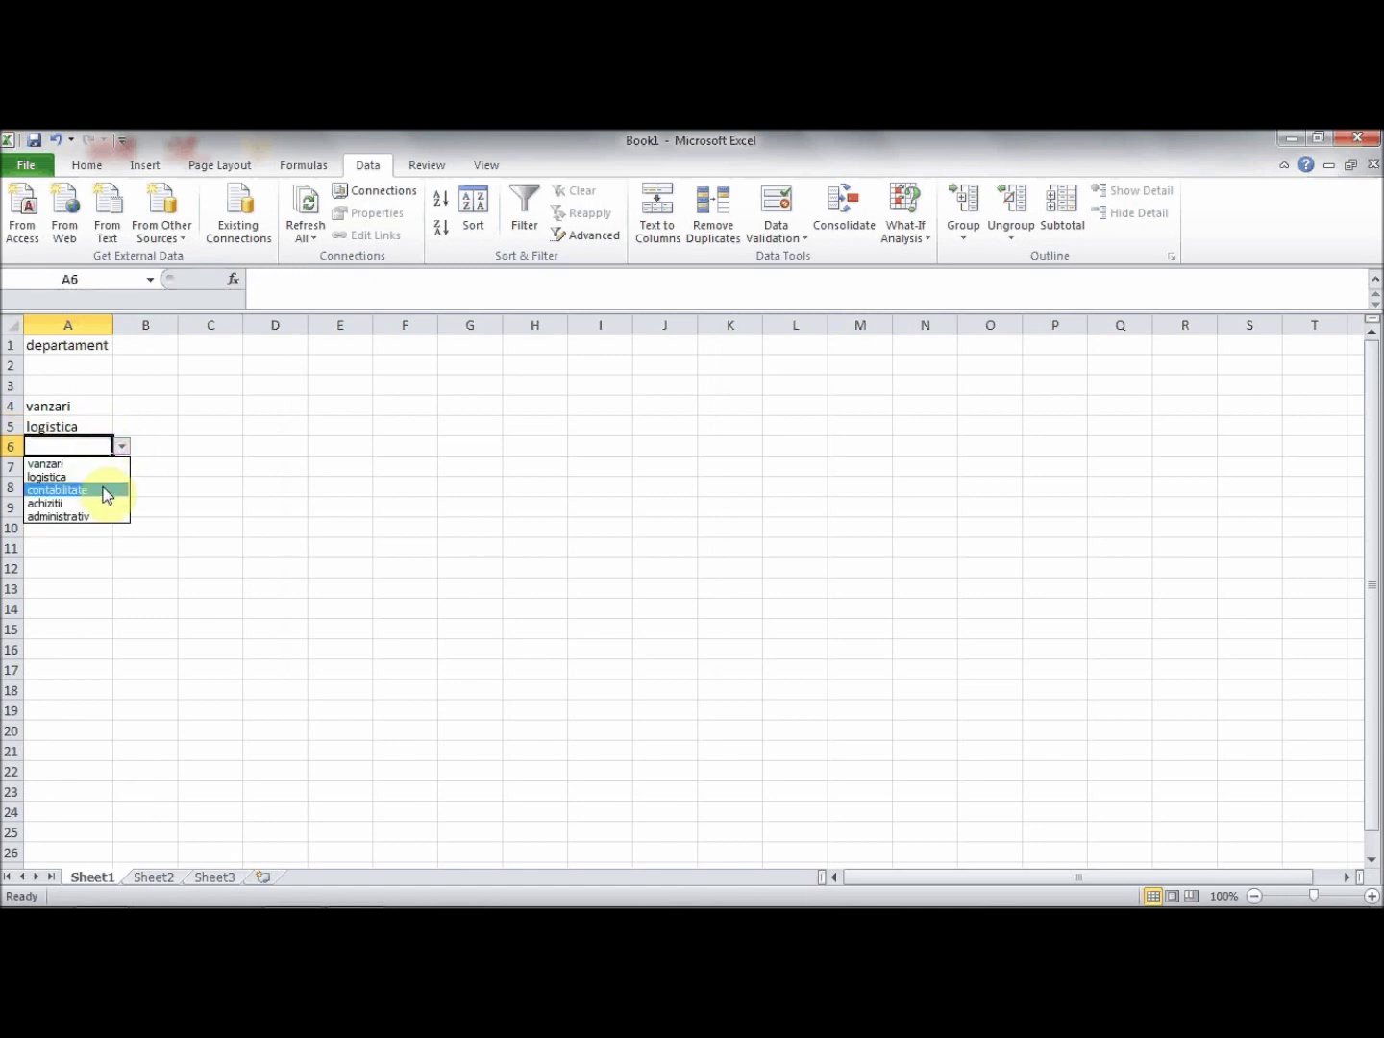
{"action": "left_click", "coordinate": [108, 489]}
- Enter off-list value 'comercial' in A3 and cancel the validation error
{"action": "left_click", "coordinate": [57, 386]}
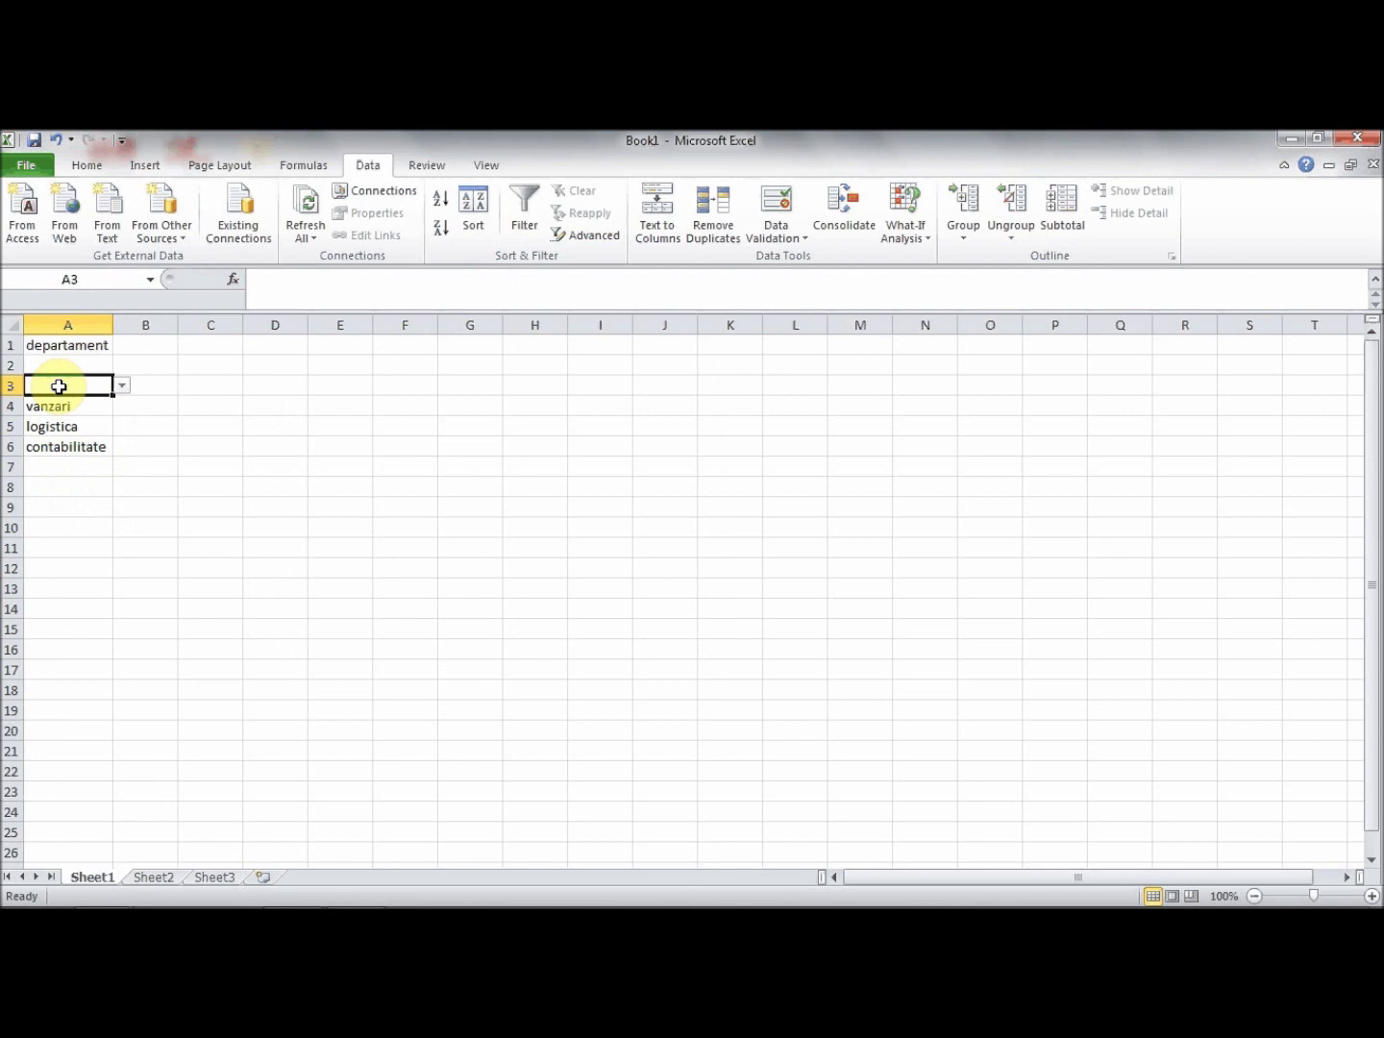
{"action": "type", "text": "come"}
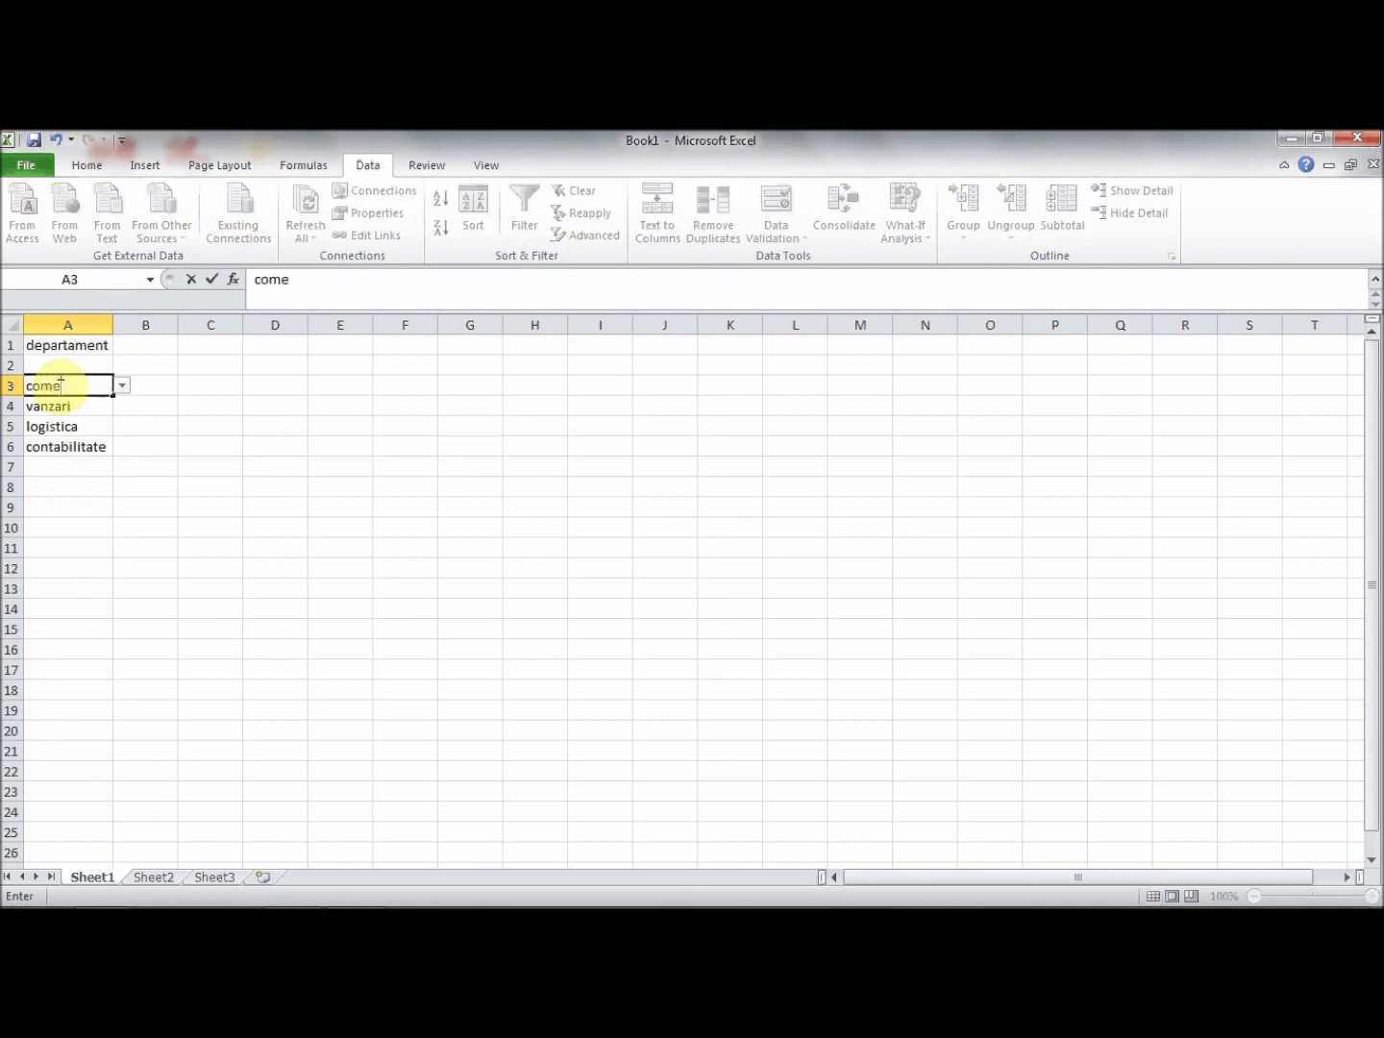
{"action": "type", "text": "rcial"}
{"action": "key", "text": "Return"}
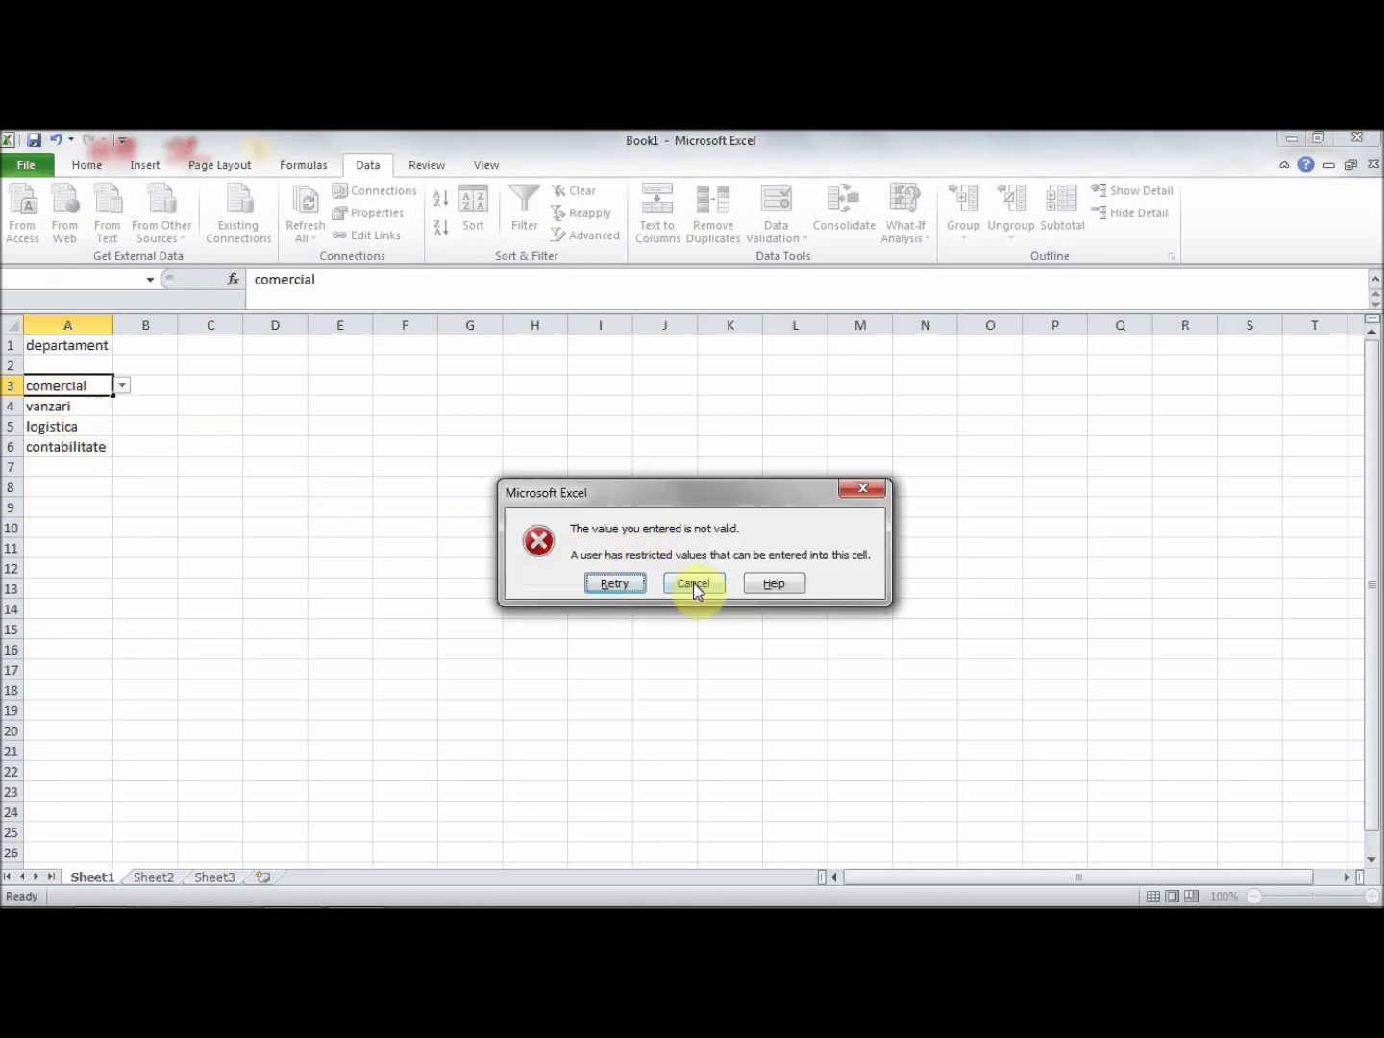
{"action": "left_click", "coordinate": [693, 583]}
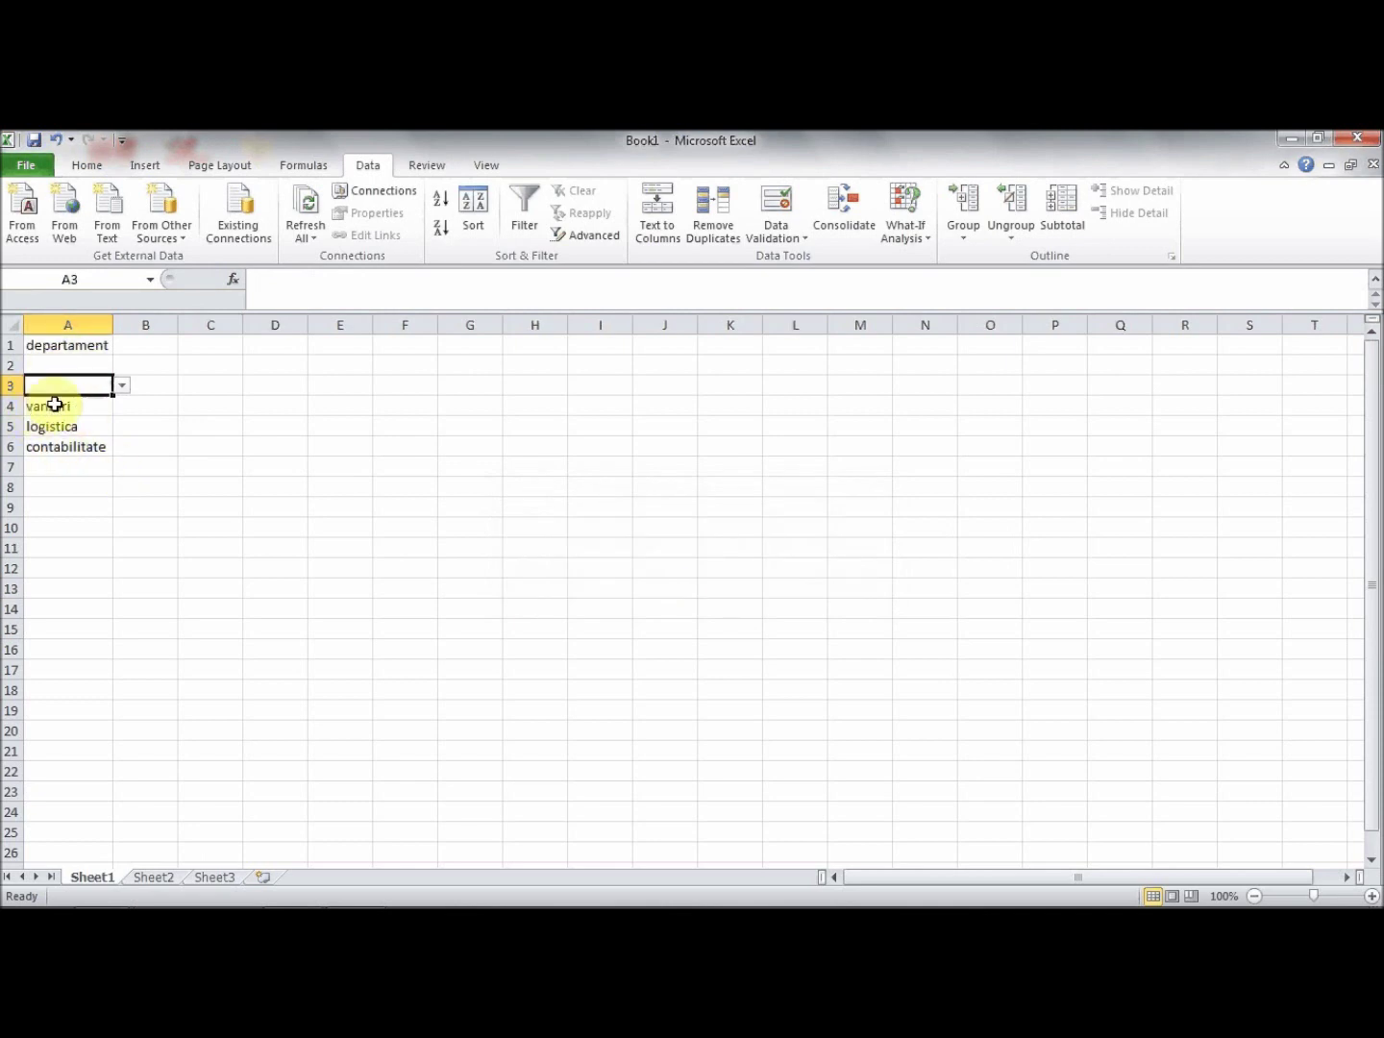
{"action": "left_click", "coordinate": [154, 878]}
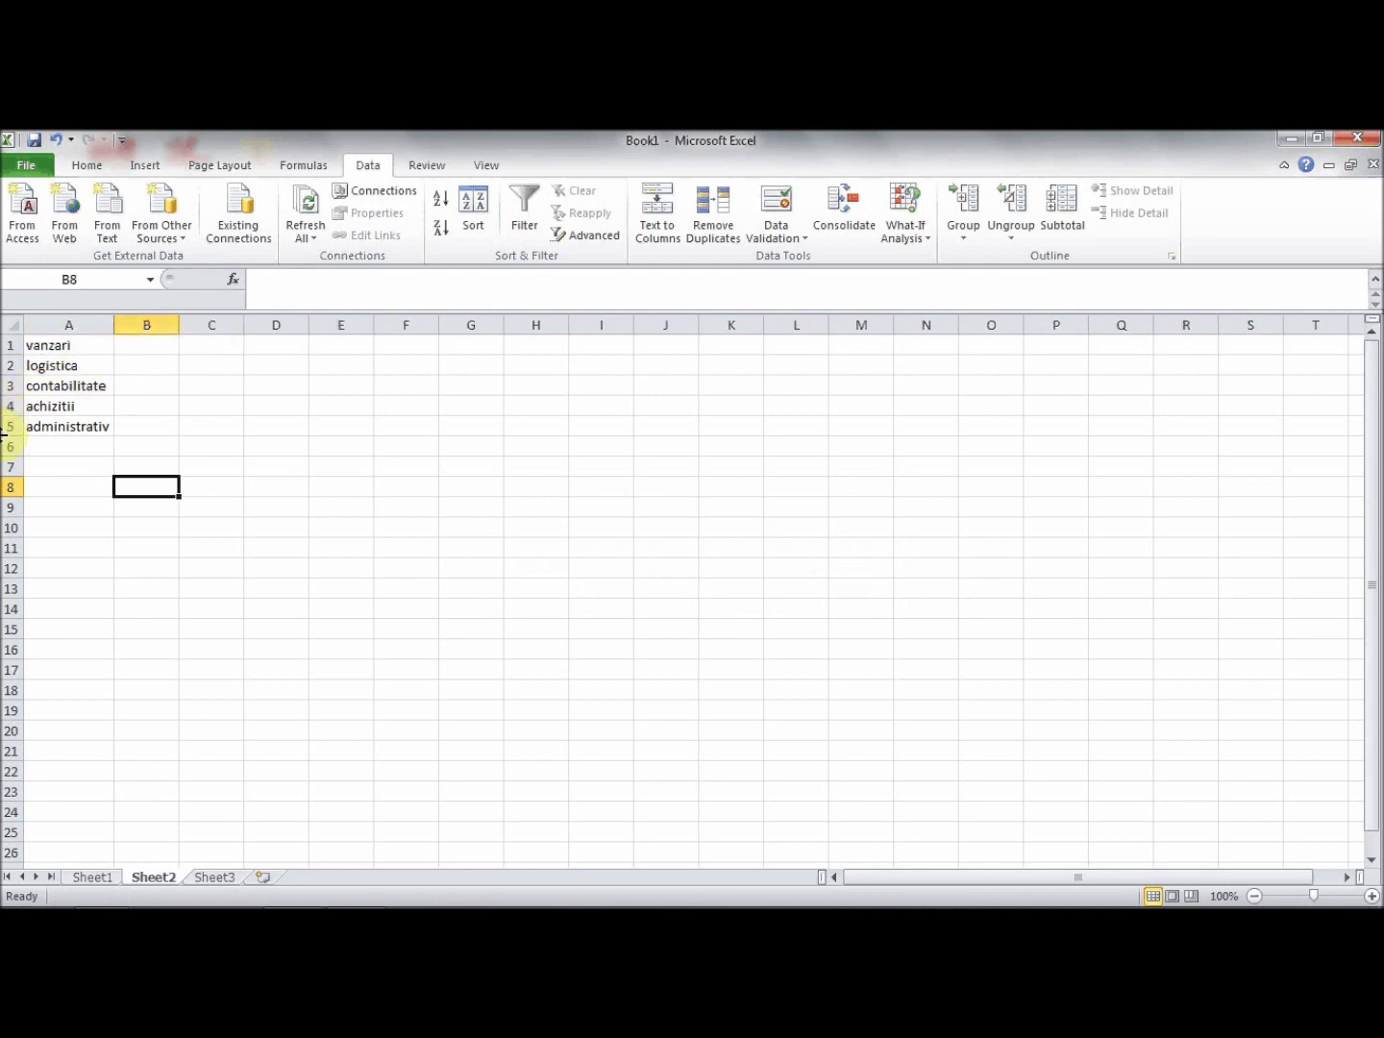
- Insert a row above administrativ on Sheet2 and add 'call center' in A5
{"action": "right_click", "coordinate": [5, 429]}
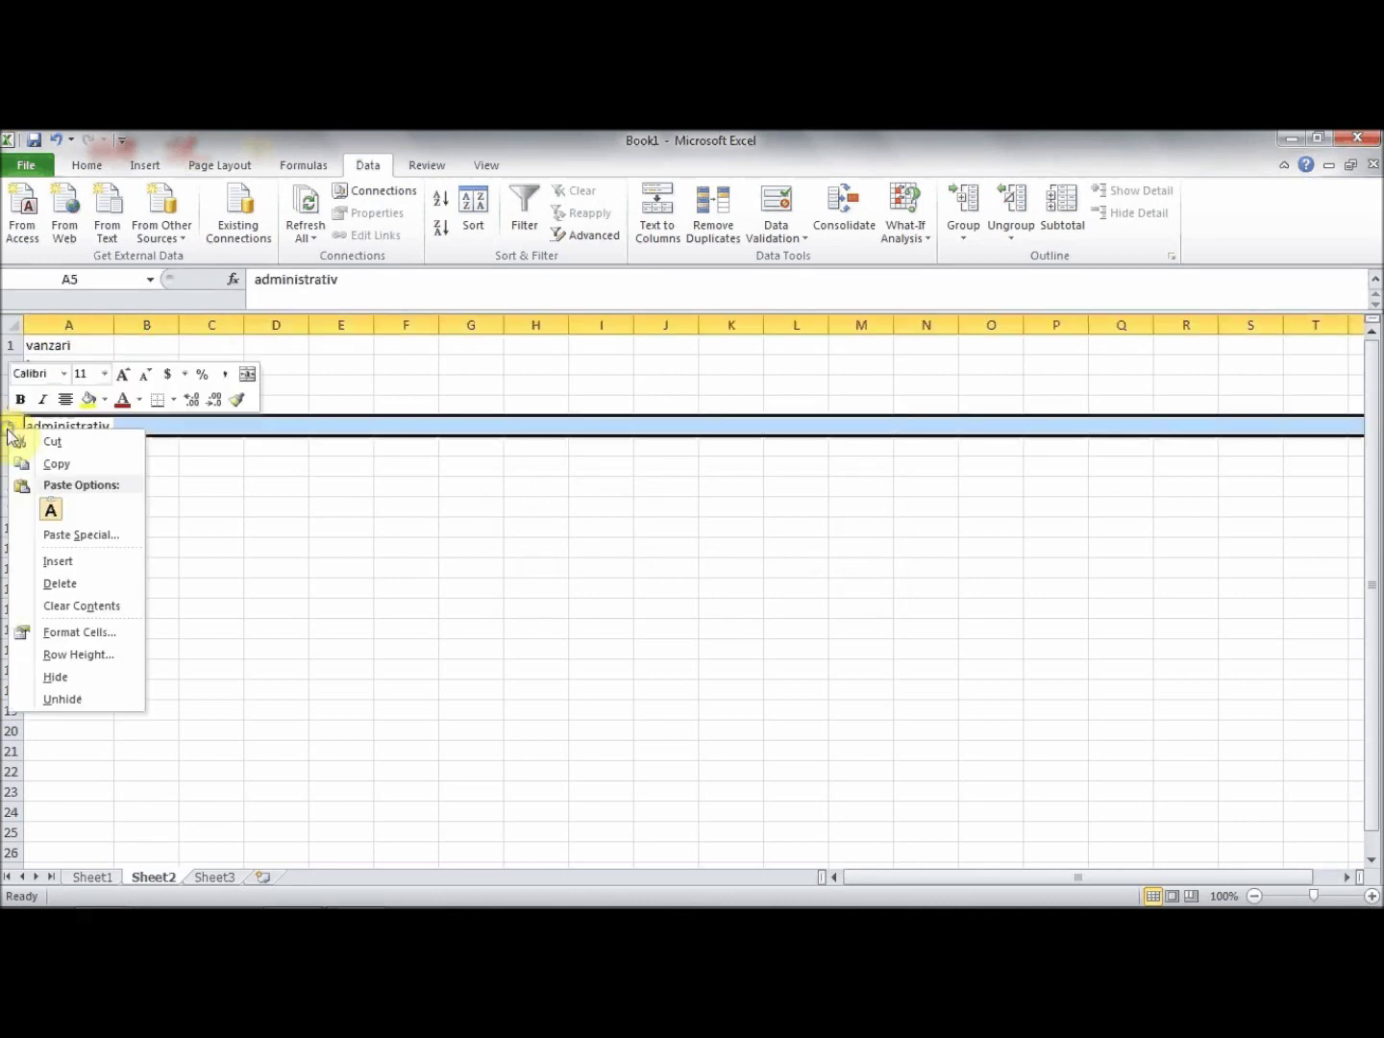
{"action": "left_click", "coordinate": [87, 554]}
{"action": "left_click", "coordinate": [56, 431]}
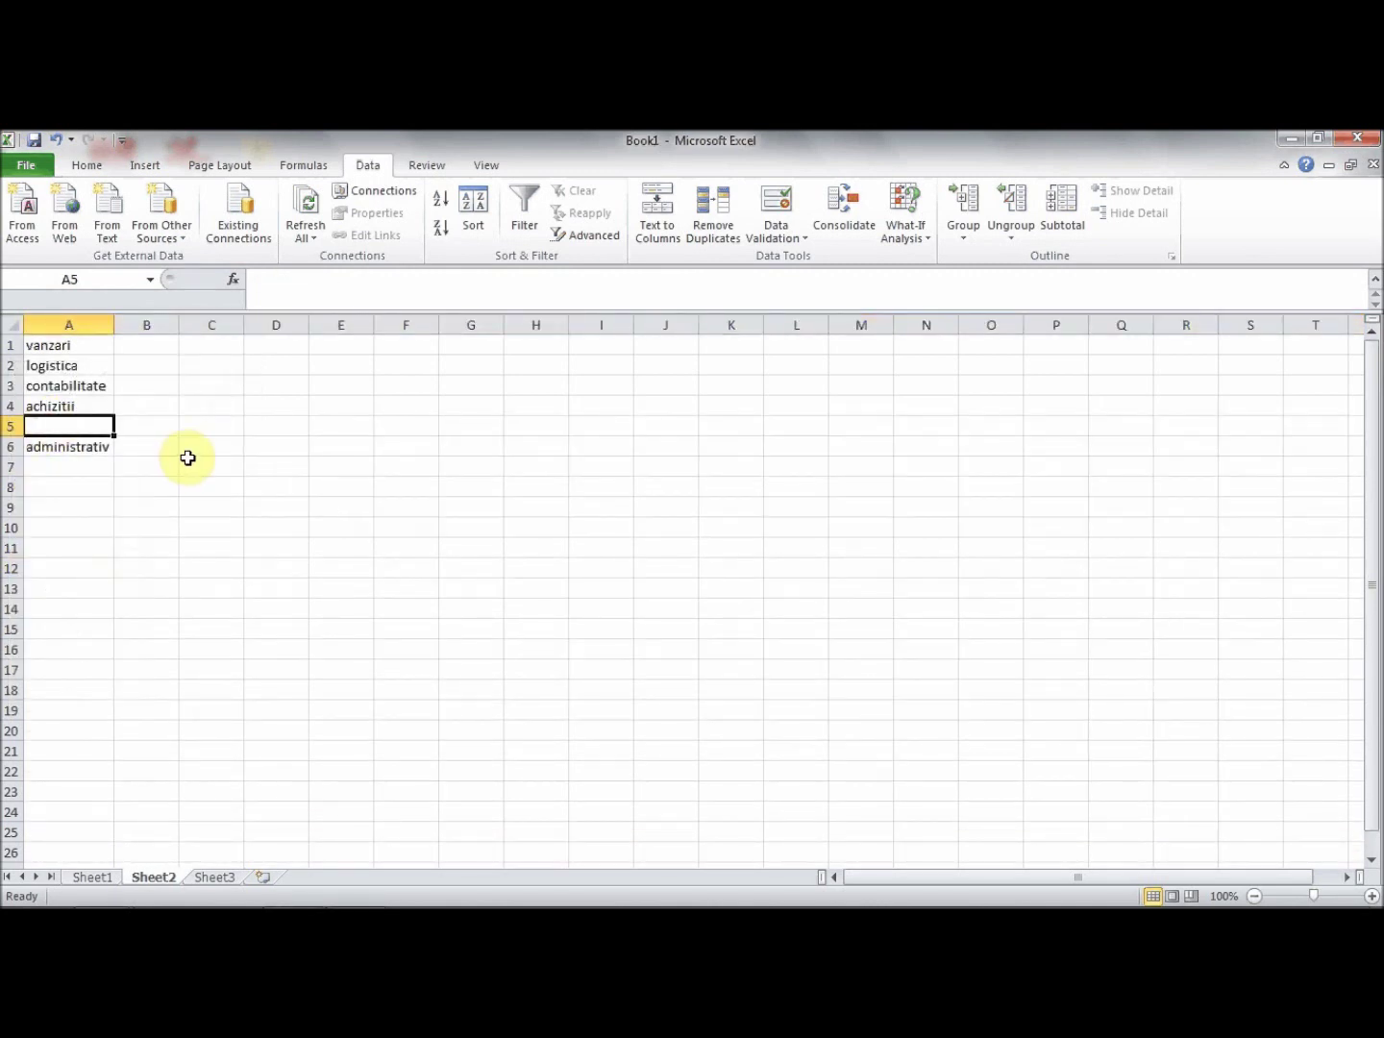
{"action": "type", "text": "call"}
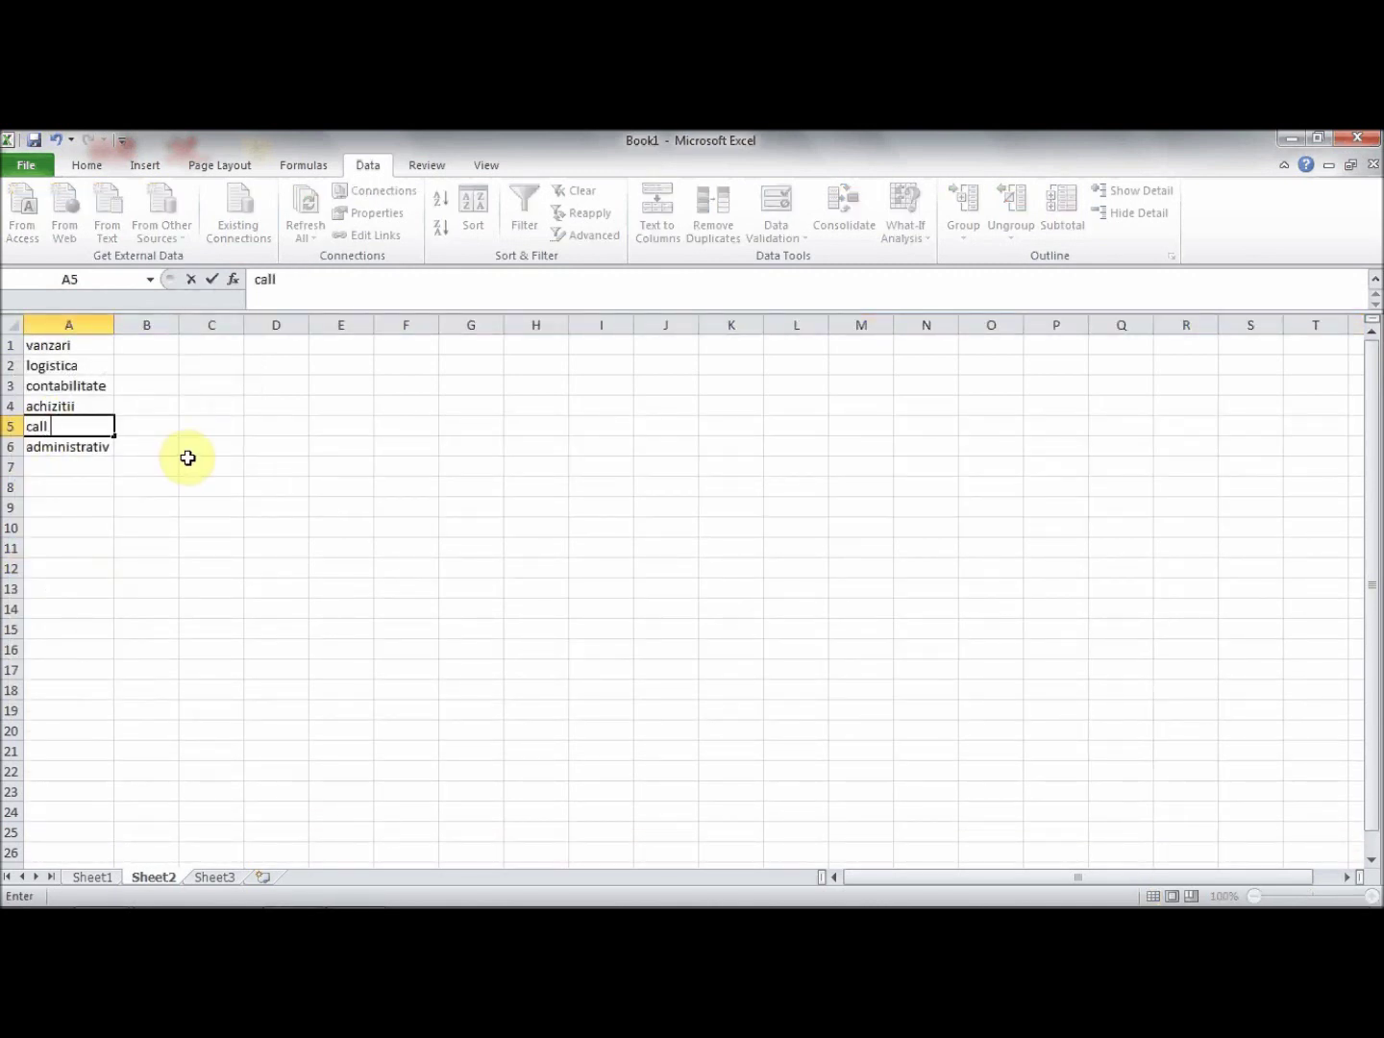
{"action": "key", "text": "BackSpace"}
{"action": "key", "text": "BackSpace"}
{"action": "key", "text": "BackSpace"}
{"action": "key", "text": "BackSpace"}
{"action": "key", "text": "BackSpace"}
{"action": "type", "text": "ter"}
{"action": "left_click", "coordinate": [97, 471]}
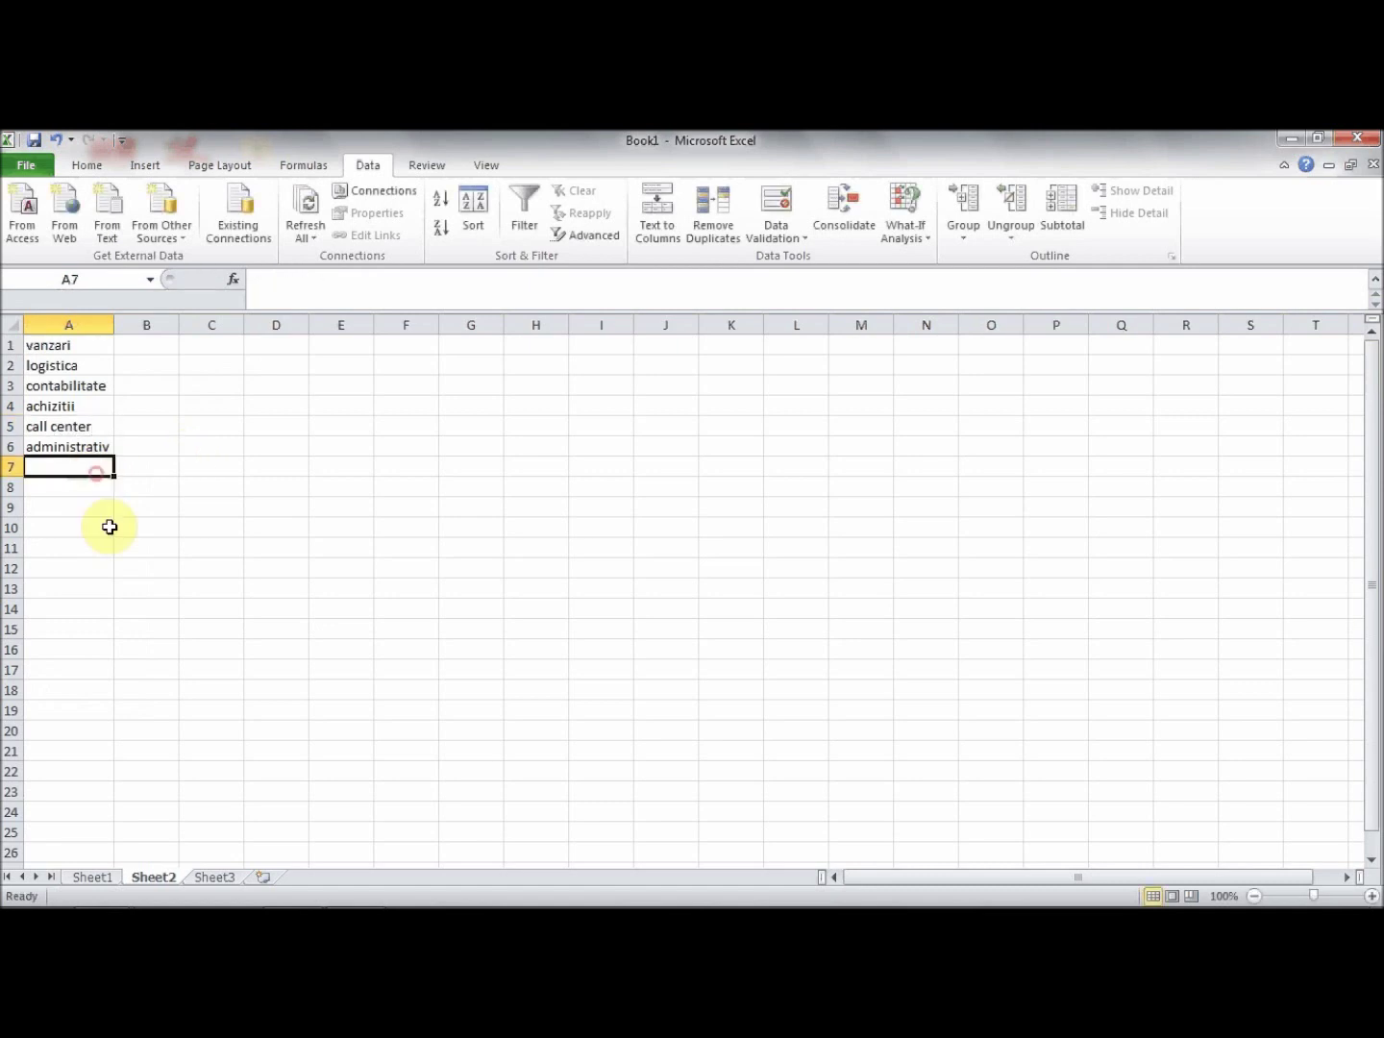
- On Sheet1, confirm call center appears in the list and set A8 to logistica
{"action": "left_click", "coordinate": [97, 876]}
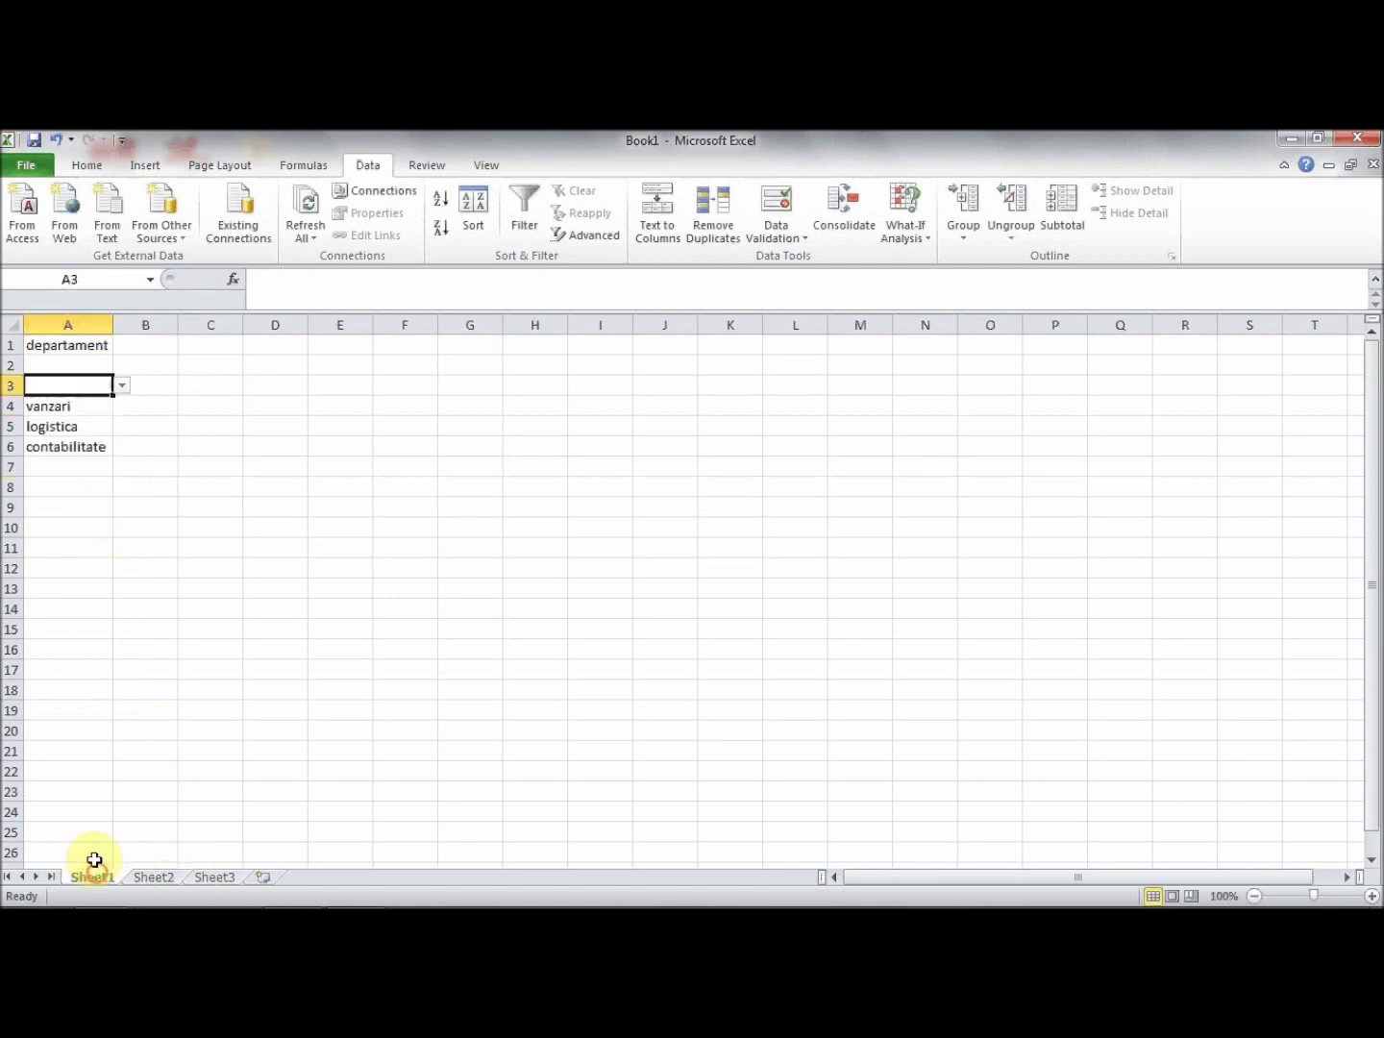
{"action": "left_click", "coordinate": [123, 385]}
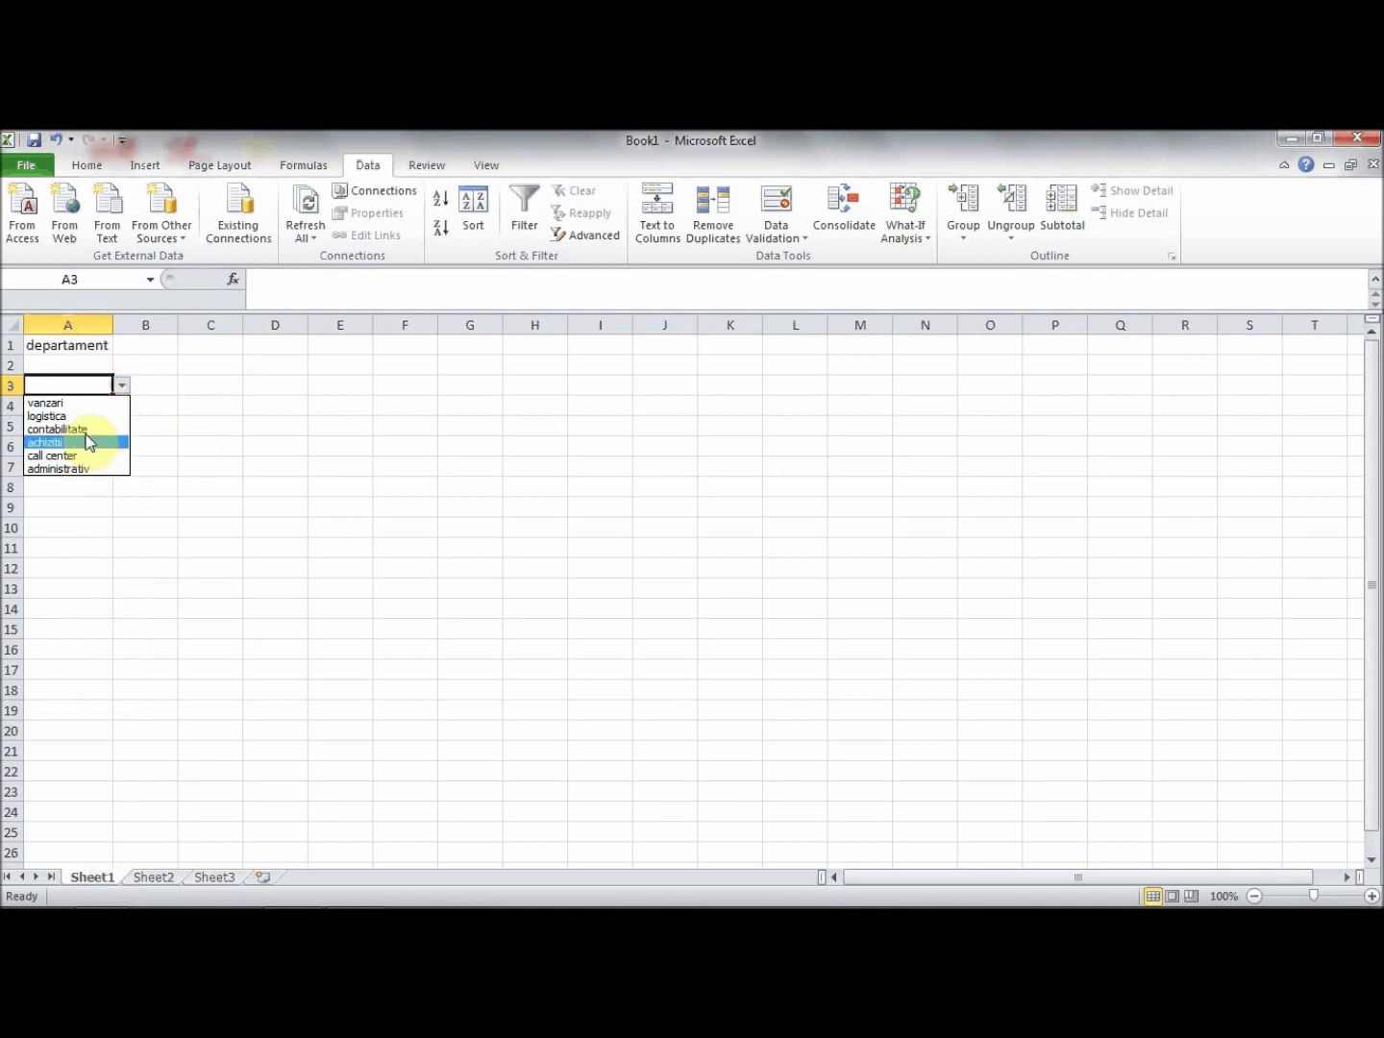
{"action": "left_click", "coordinate": [64, 485]}
{"action": "left_click", "coordinate": [71, 483]}
{"action": "left_click", "coordinate": [121, 486]}
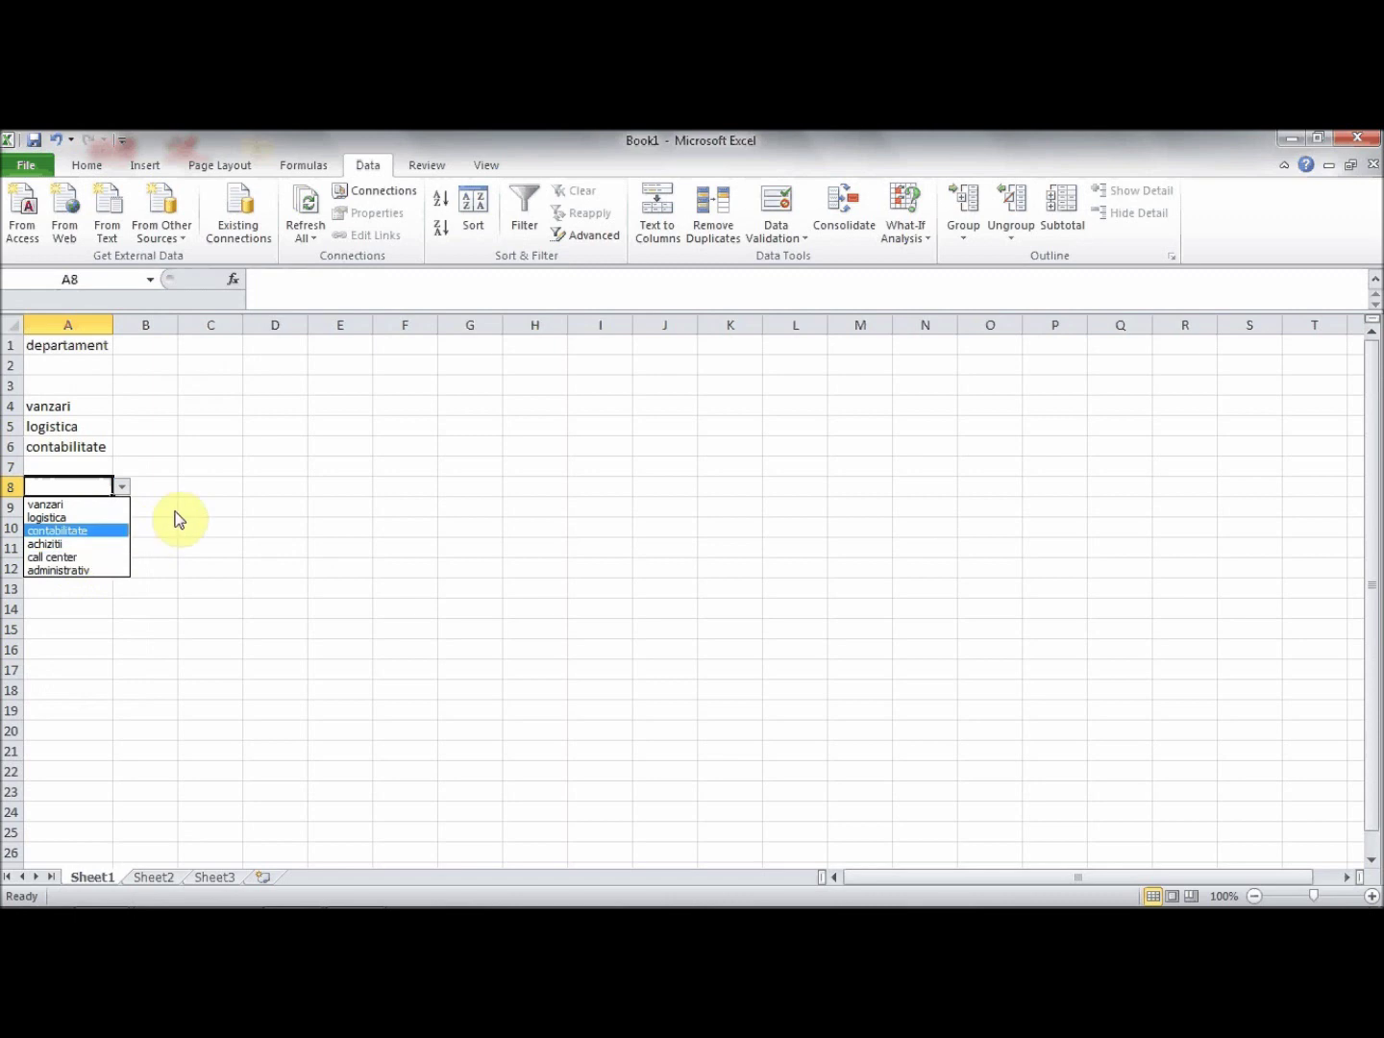
{"action": "key", "text": "Escape"}
{"action": "left_click", "coordinate": [123, 488]}
{"action": "left_click", "coordinate": [106, 511]}
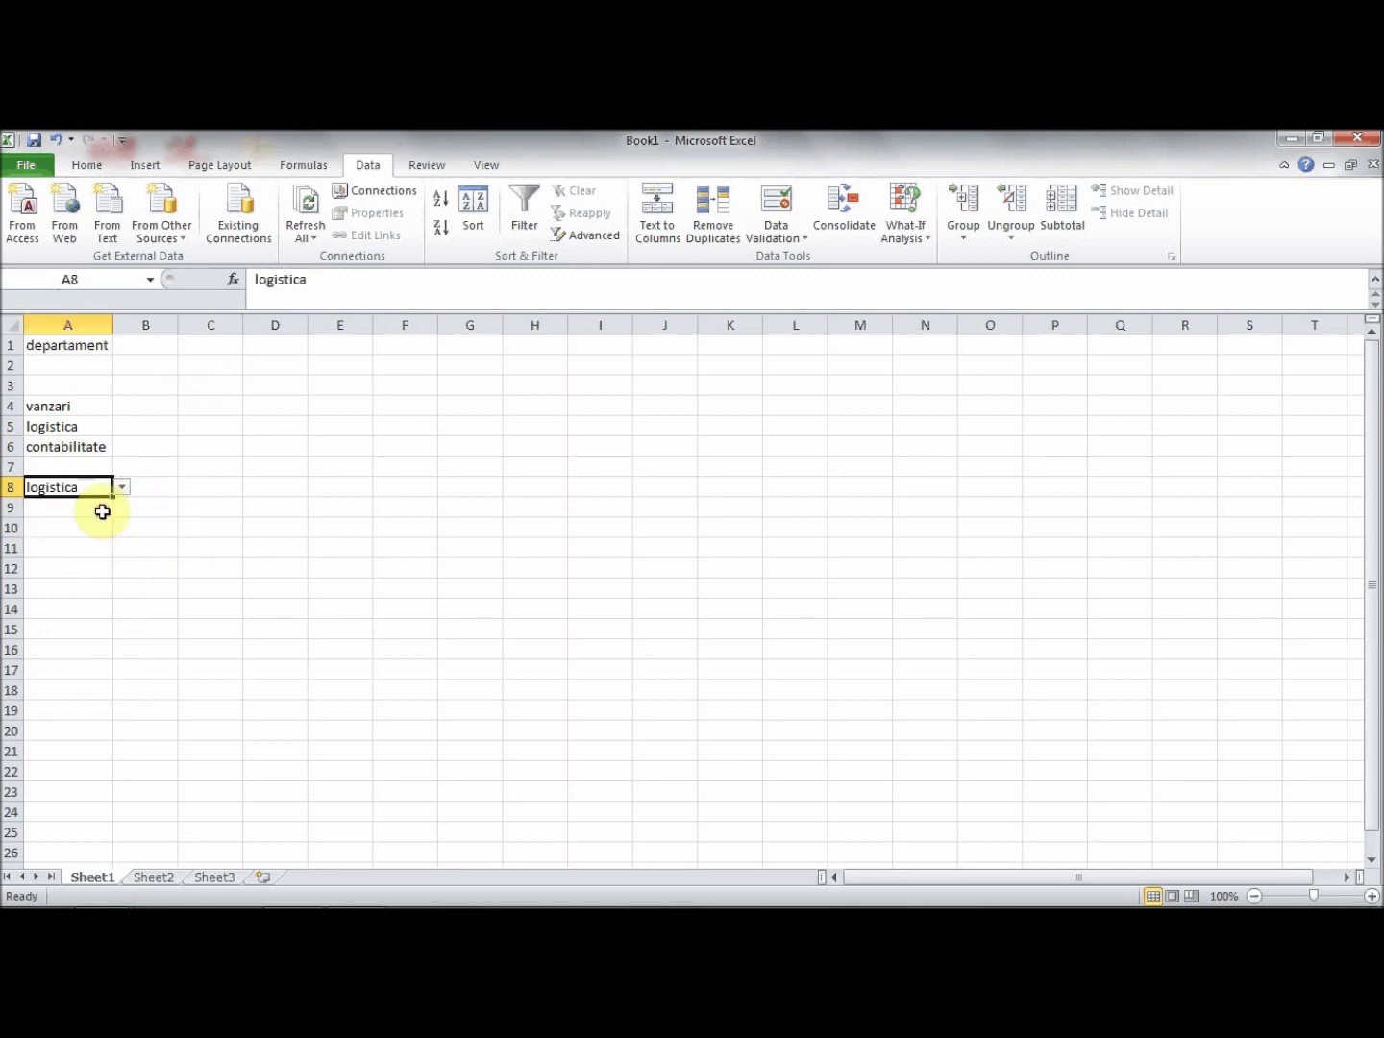